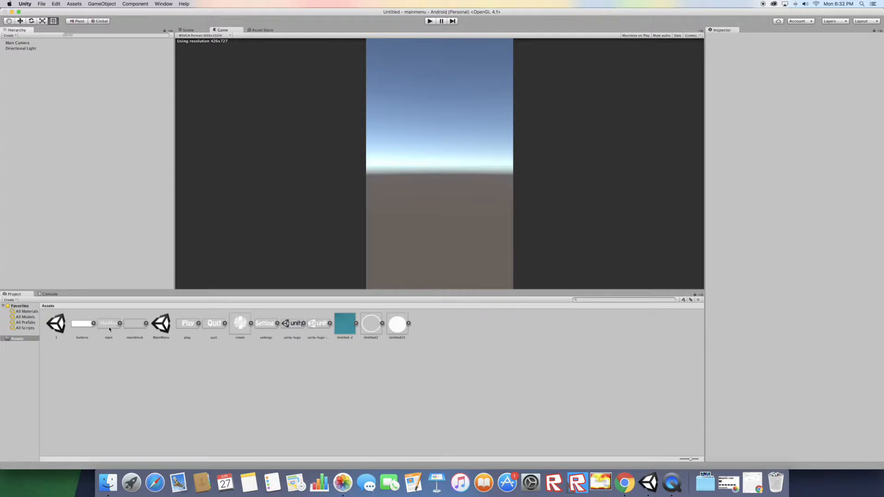
Step: Set the Main Camera's clear flags to Solid Color and its background to dark grey
left_click(17, 43)
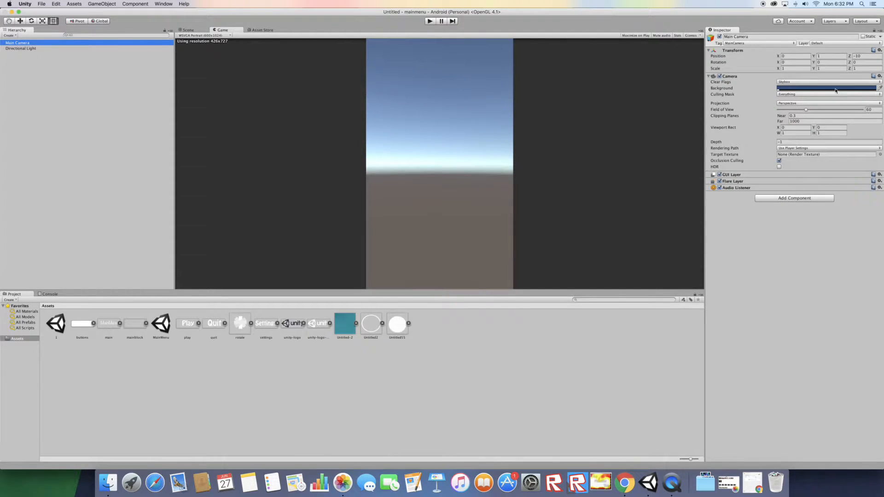
left_click(835, 88)
left_click_drag(26, 77, 9, 83)
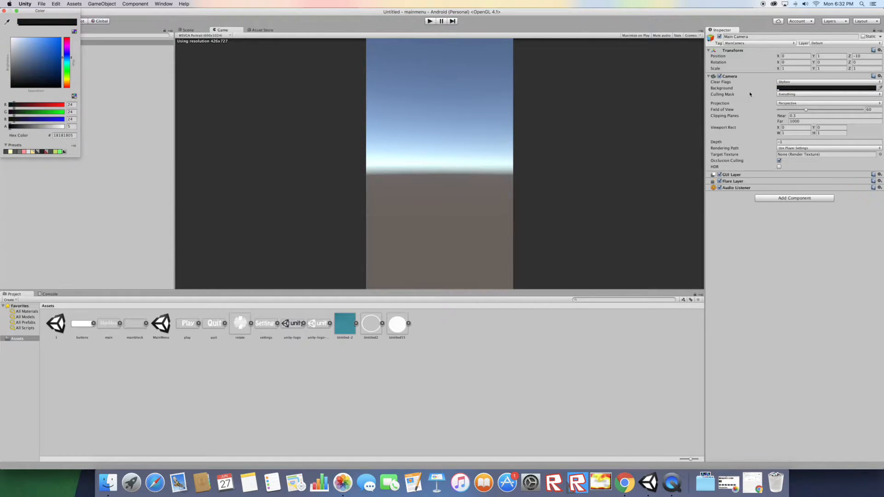
left_click(789, 82)
left_click(789, 87)
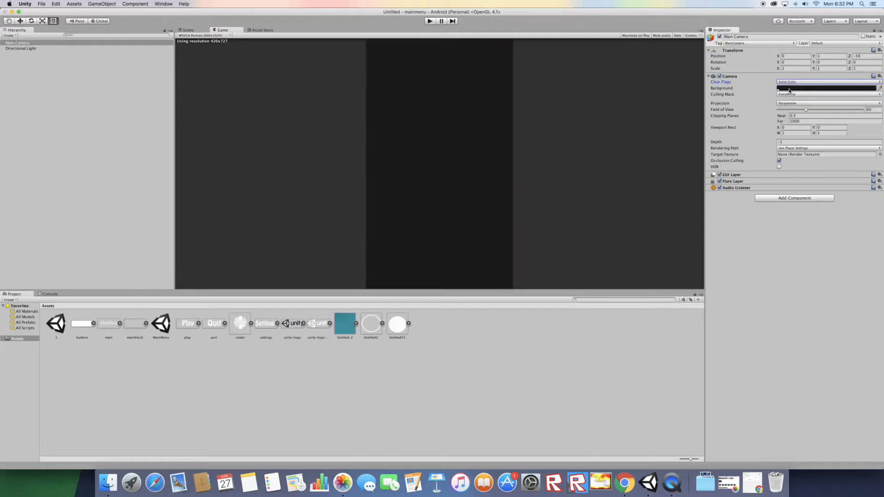
left_click(789, 89)
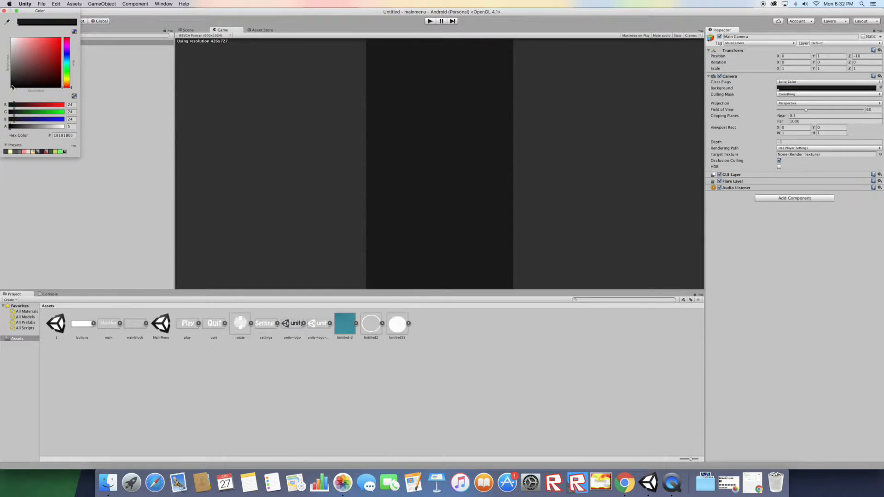
left_click_drag(13, 71, 5, 80)
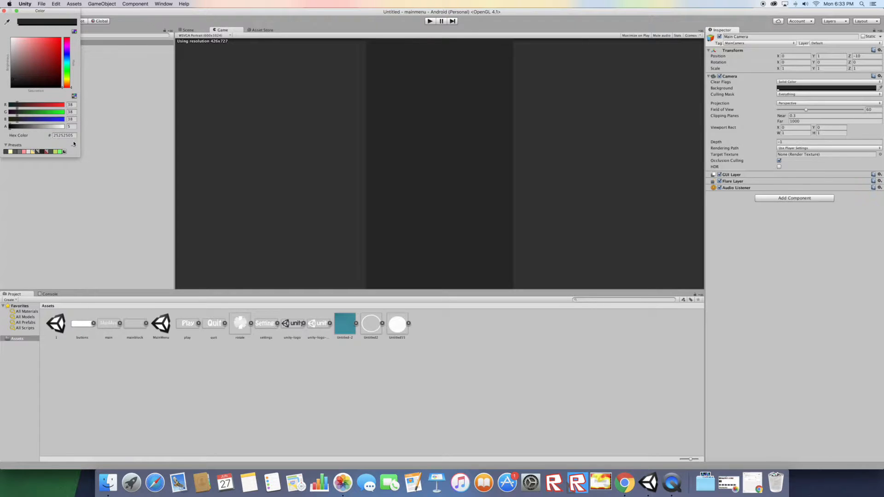
left_click(126, 241)
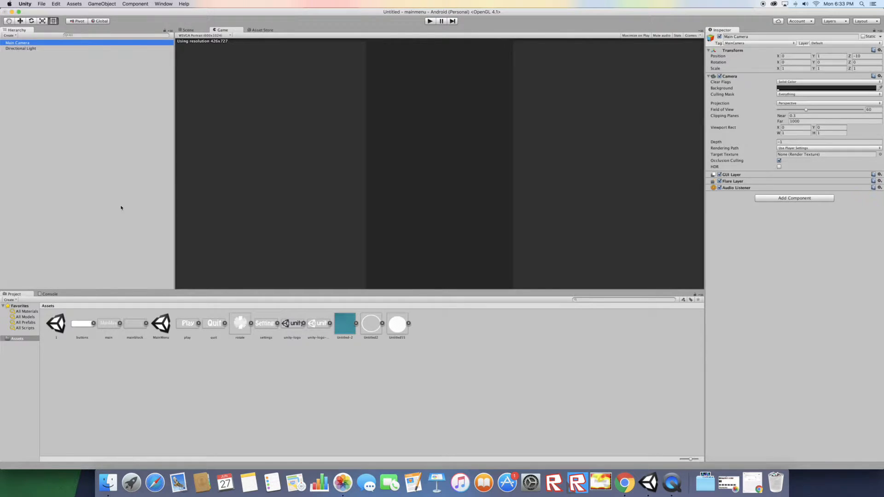
Step: Remove all scenes from the Scenes In Build list in the build settings
left_click(40, 3)
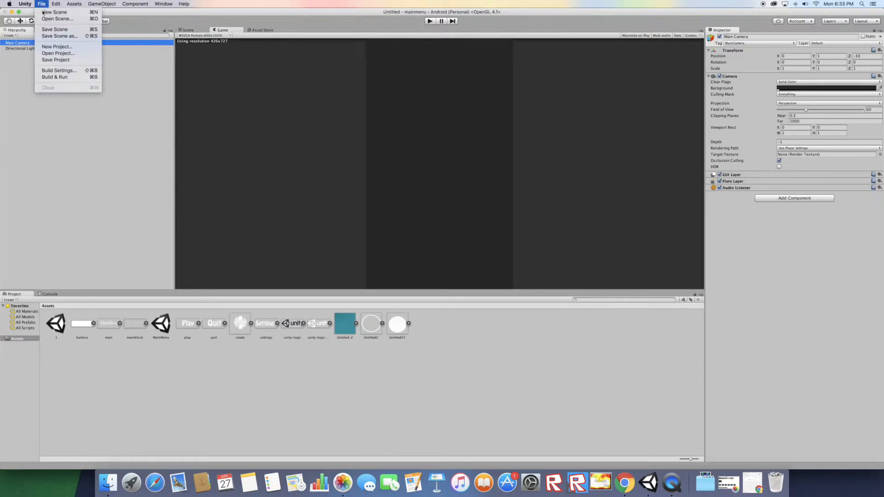
left_click(103, 79)
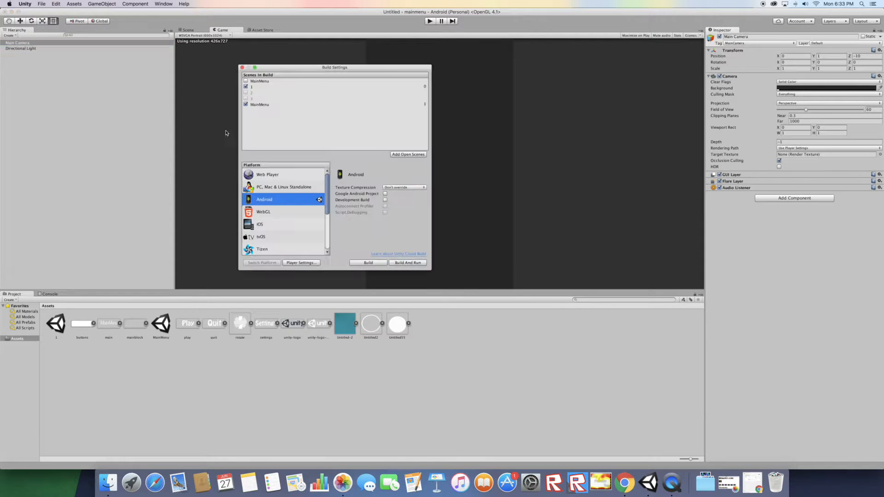
left_click(272, 105)
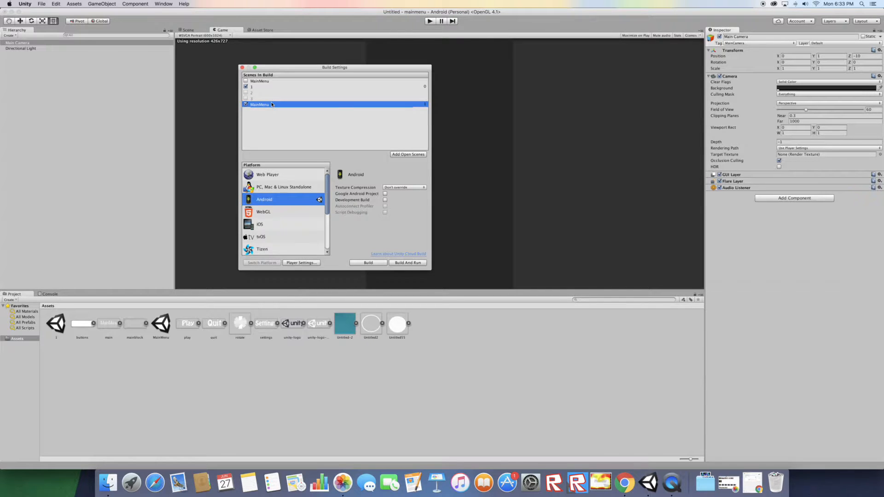
key("Delete")
left_click(270, 100)
key("Delete")
left_click(274, 94)
key("Delete")
left_click(275, 88)
key("Delete")
left_click(276, 81)
key("Delete")
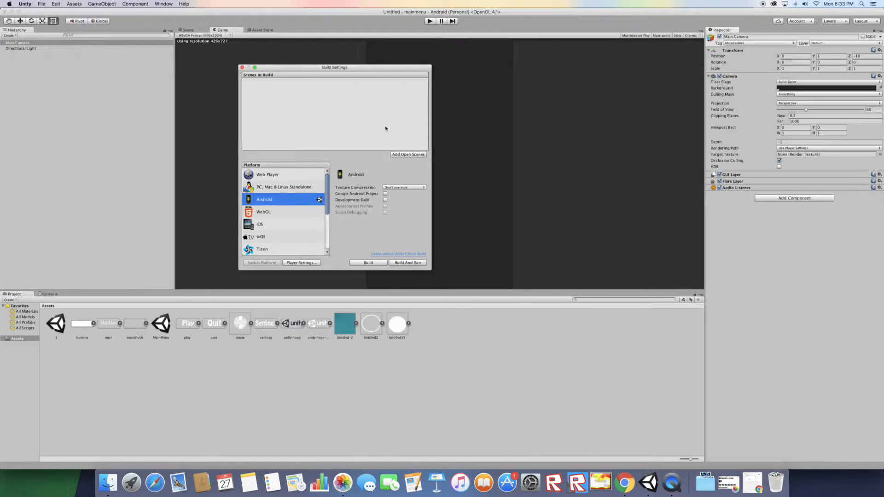
left_click(243, 68)
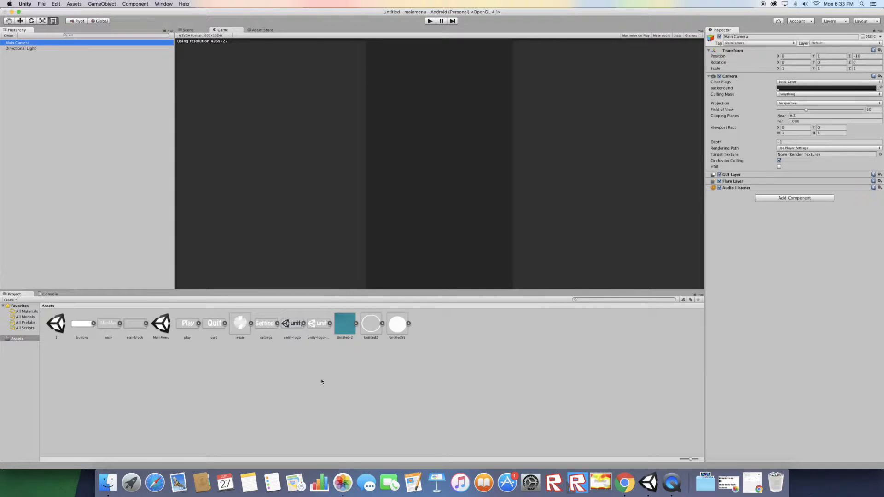
left_click(264, 366)
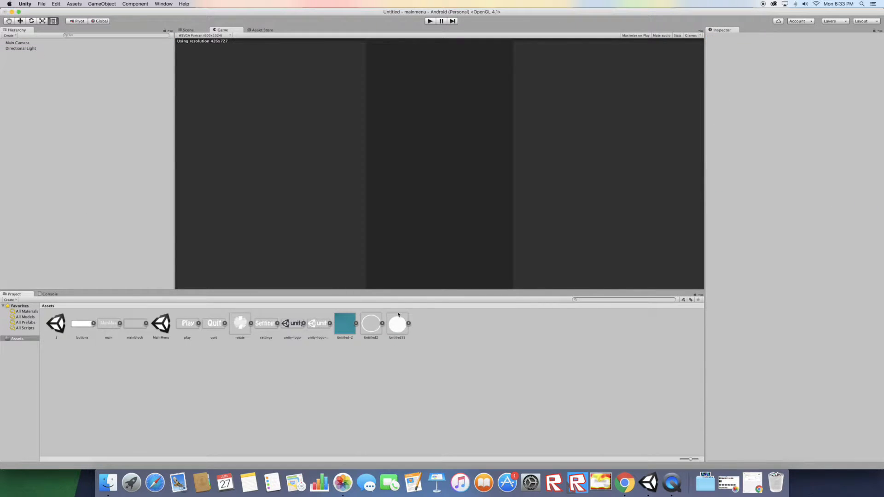
Step: Add the main title sprite to the scene at Y position 5.19, and add the buttons sprite
left_click_drag(99, 330, 78, 129)
left_click_drag(814, 58, 823, 4)
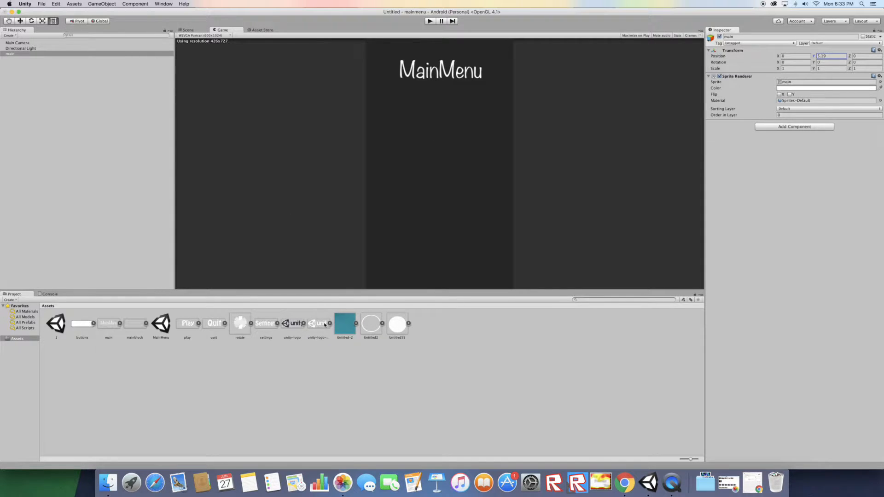
left_click_drag(82, 325, 112, 201)
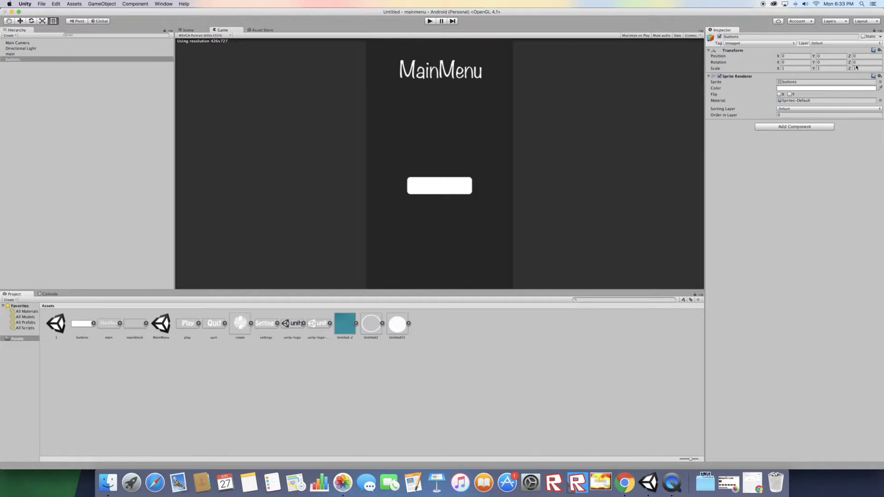
Step: Duplicate the main title sprite and offset the copy to X position 0.09
right_click(56, 54)
left_click(71, 76)
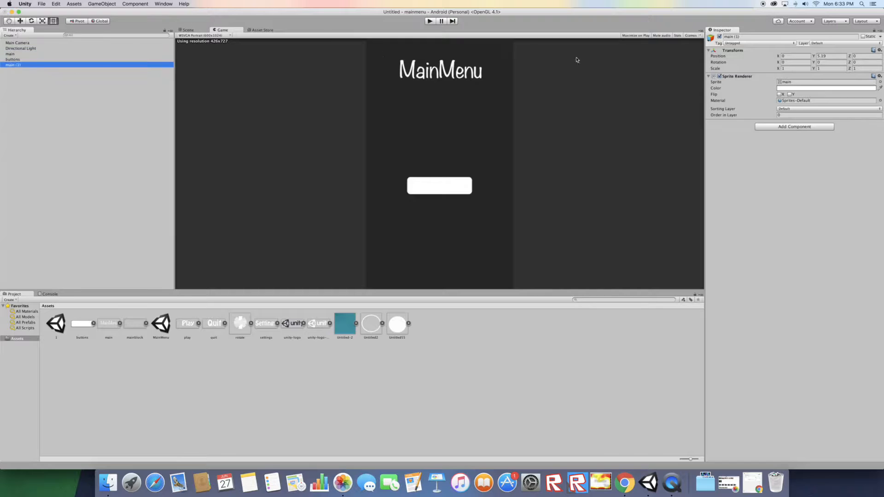
left_click(779, 58)
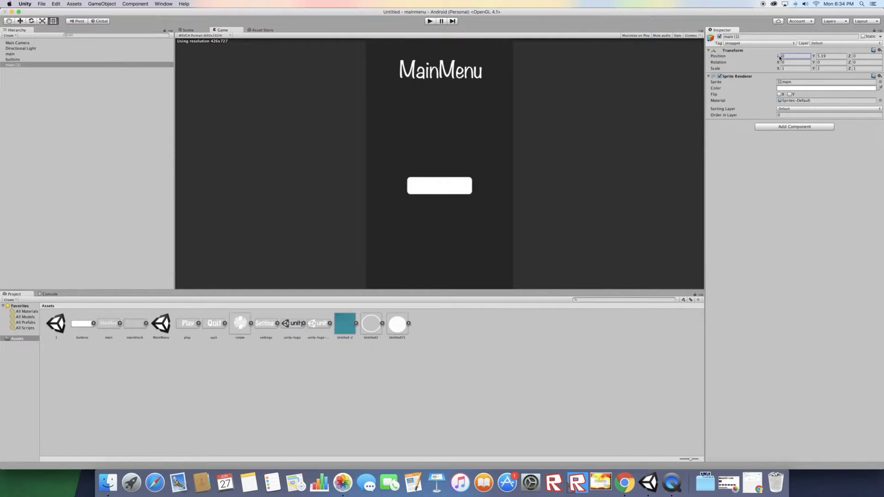
left_click_drag(781, 57, 781, 57)
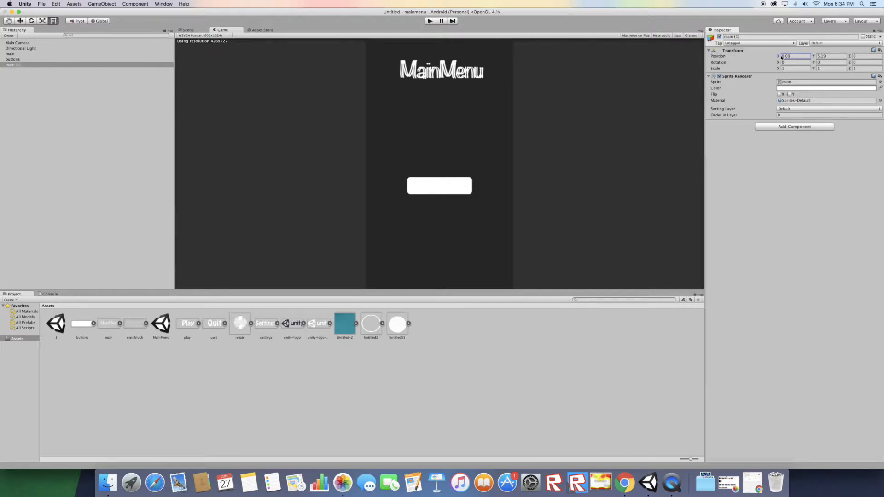
Step: Tint the duplicate title sprite grey and make it a child of the main title object
left_click(819, 88)
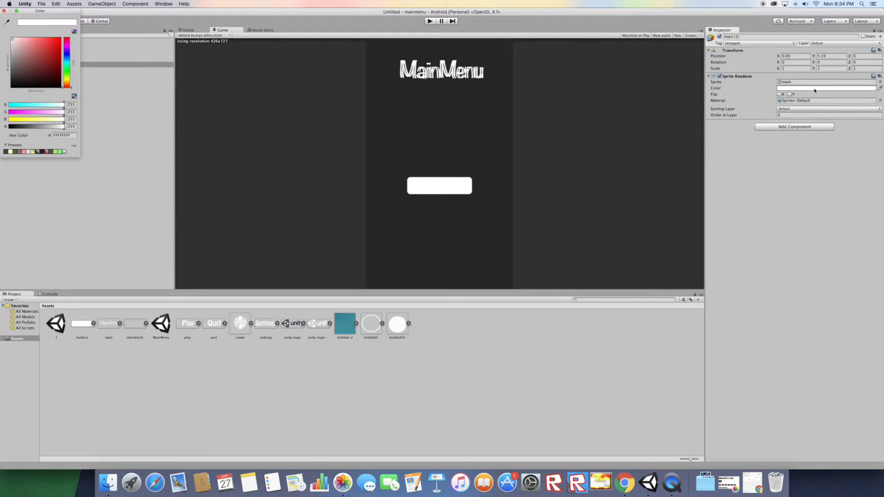
left_click_drag(14, 53, 0, 63)
left_click(411, 147)
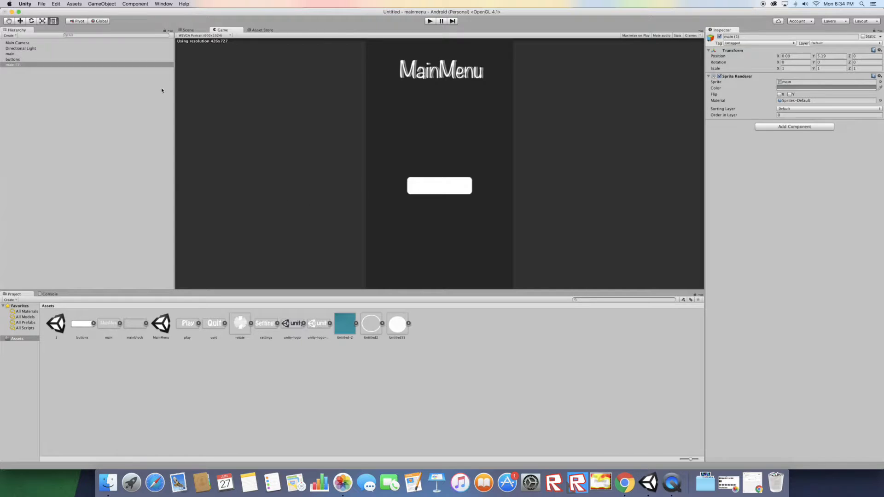
left_click(30, 60)
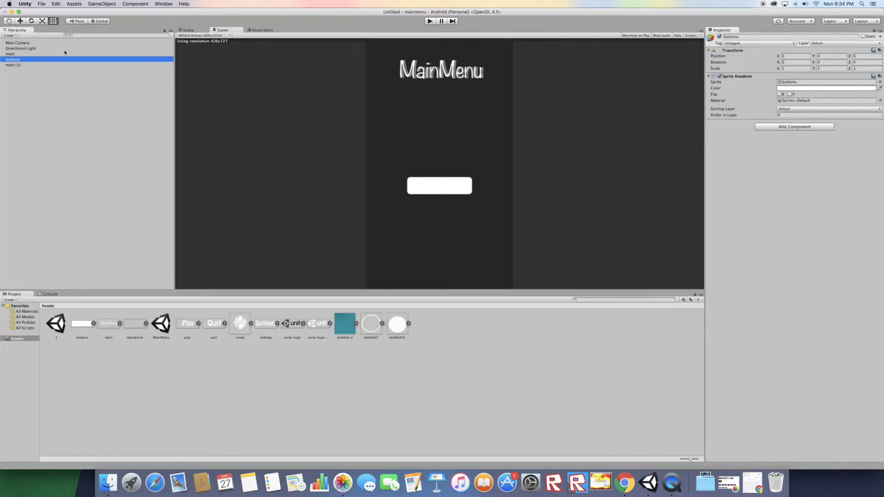
left_click_drag(19, 66, 23, 55)
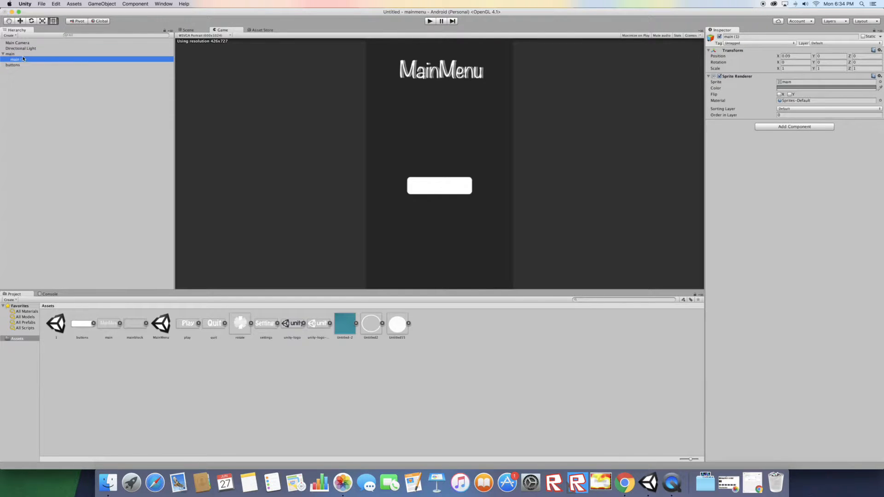
left_click(4, 55)
Step: Place the buttons sprite over the title at X 0.09, Y 5.34, with scale X 1.32 and Y 1.2
left_click(13, 59)
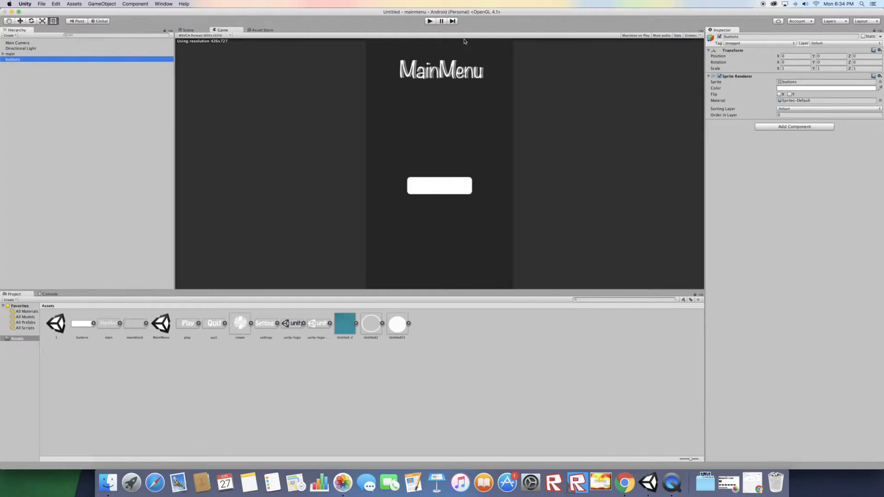
left_click_drag(814, 56, 834, 1)
left_click(788, 68)
type("1.5")
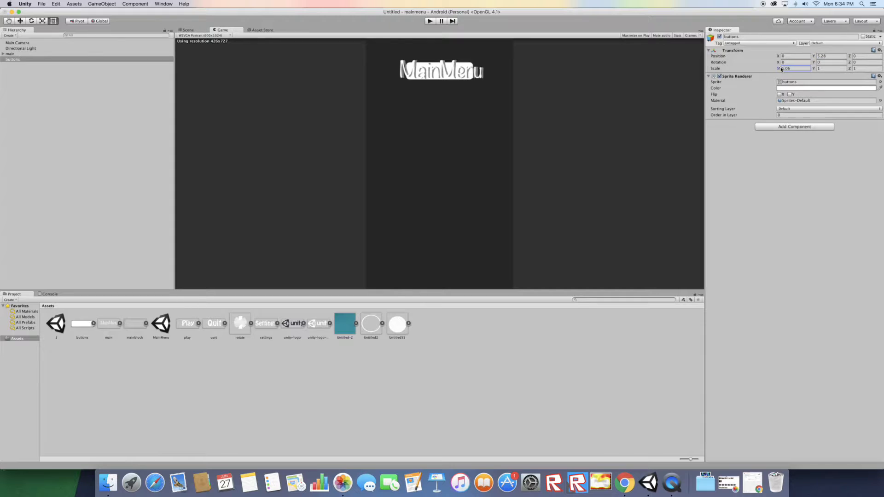
left_click_drag(787, 68, 782, 56)
left_click(816, 69)
left_click_drag(815, 69, 813, 55)
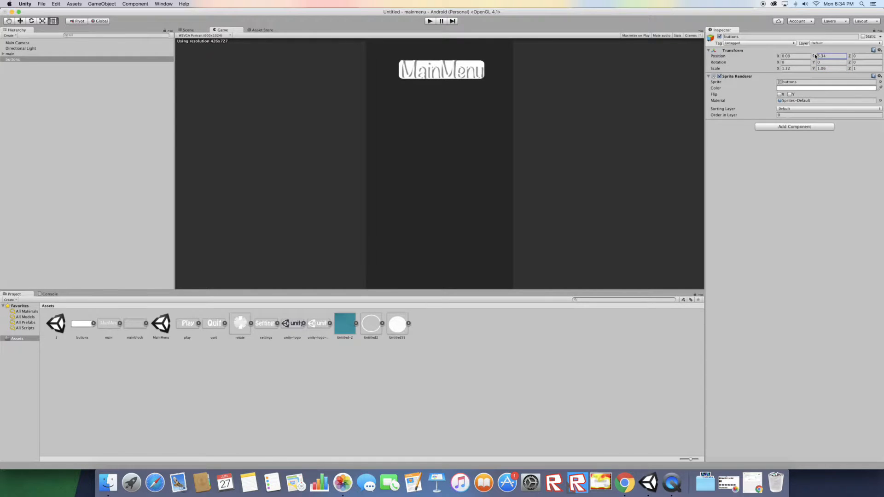
left_click(814, 69)
left_click_drag(815, 69, 813, 69)
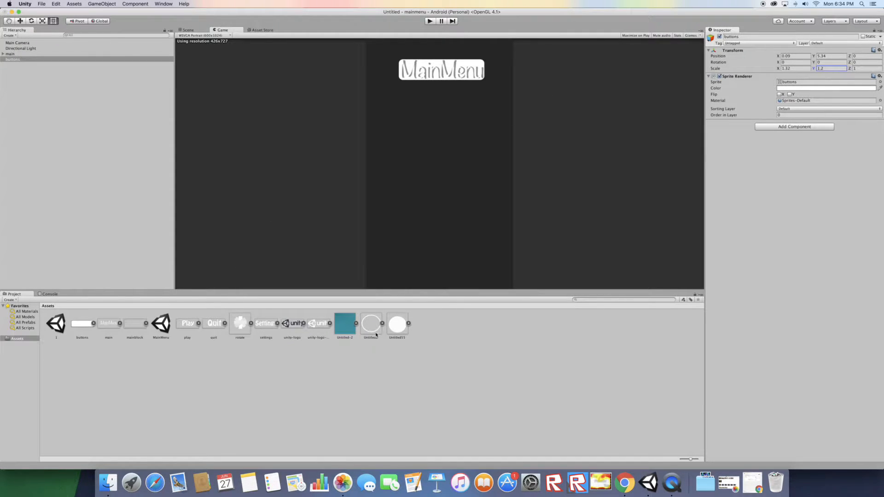
Step: Add the mainblock sprite to the scene, then position and scale it to frame the MainMenu title
left_click_drag(139, 330, 112, 206)
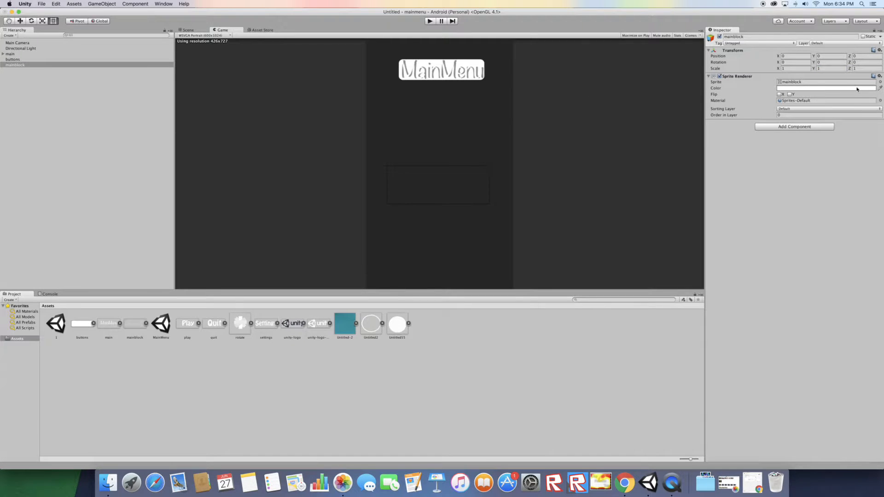
left_click_drag(813, 56, 848, 56)
left_click_drag(847, 4, 845, 14)
left_click_drag(814, 69, 812, 72)
left_click_drag(812, 73, 784, 57)
left_click(778, 69)
Step: Add the Untitled2 ring sprite to the scene and set its Y position to 0.57
left_click_drag(371, 324, 59, 177)
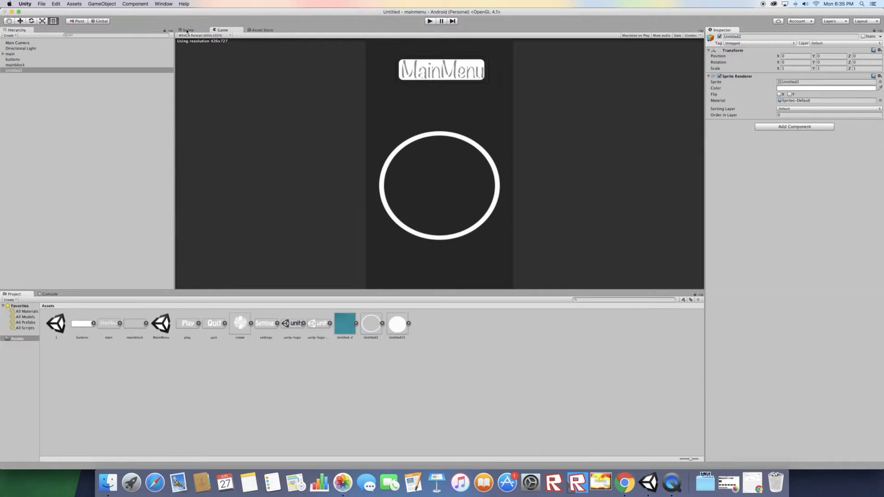
left_click(189, 29)
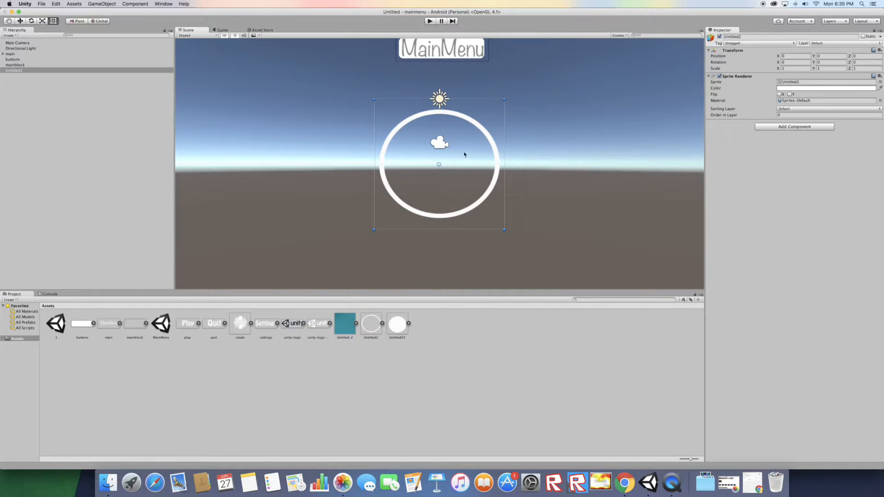
left_click(223, 29)
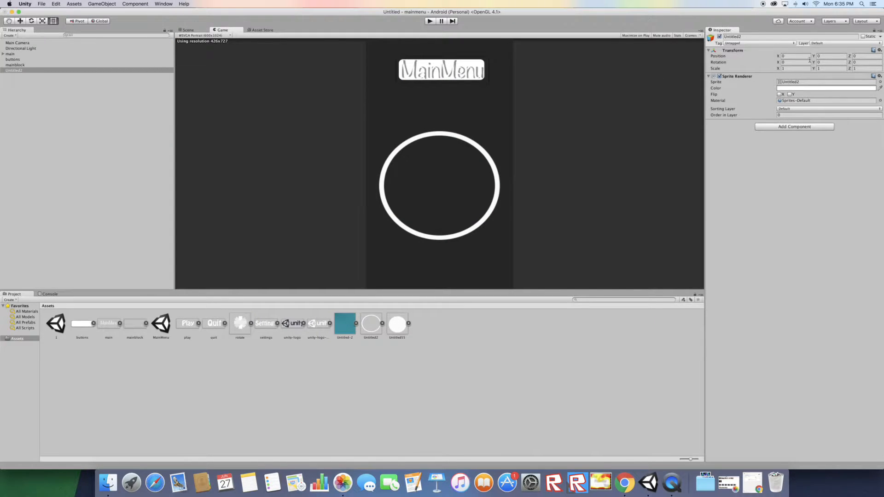
left_click_drag(814, 58, 818, 49)
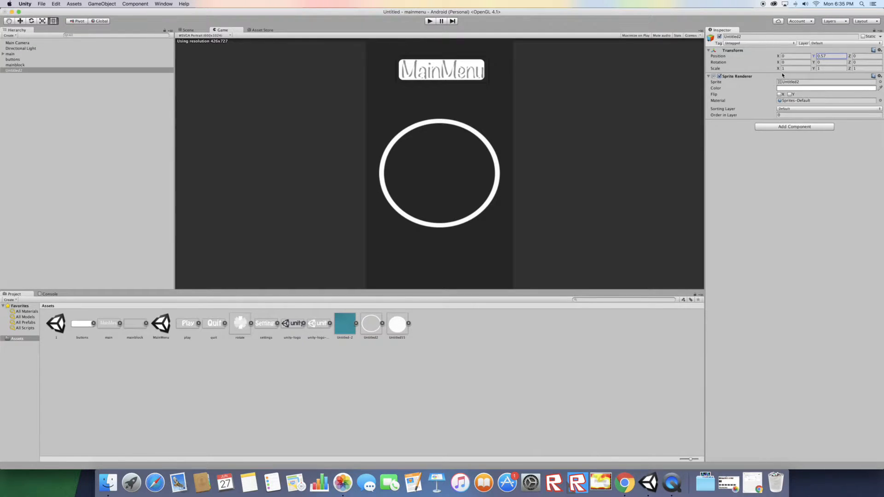
Step: Scale the Untitled2 ring sprite up uniformly to about 1.09
left_click(194, 29)
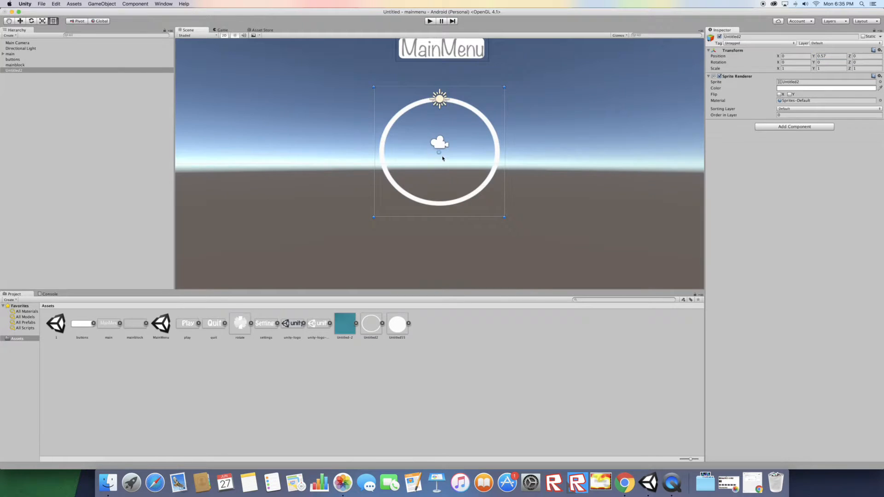
left_click(42, 21)
left_click_drag(439, 155, 441, 155)
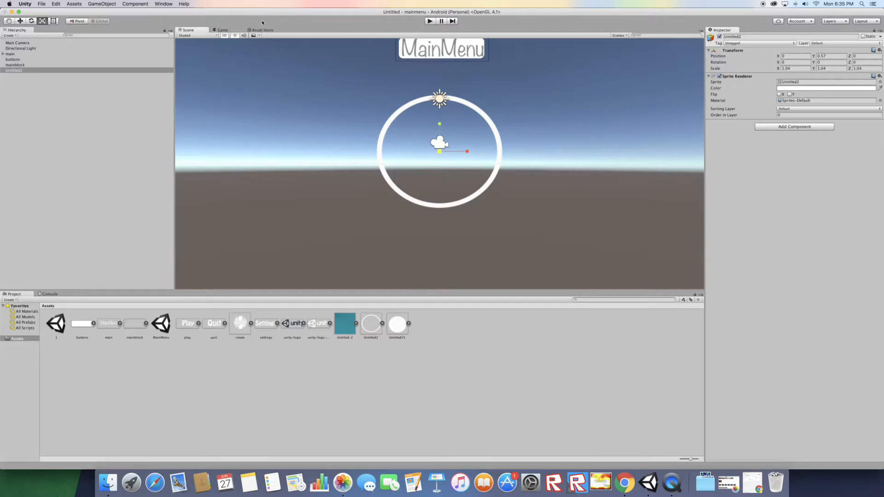
left_click(222, 30)
left_click(188, 30)
left_click_drag(441, 152, 443, 153)
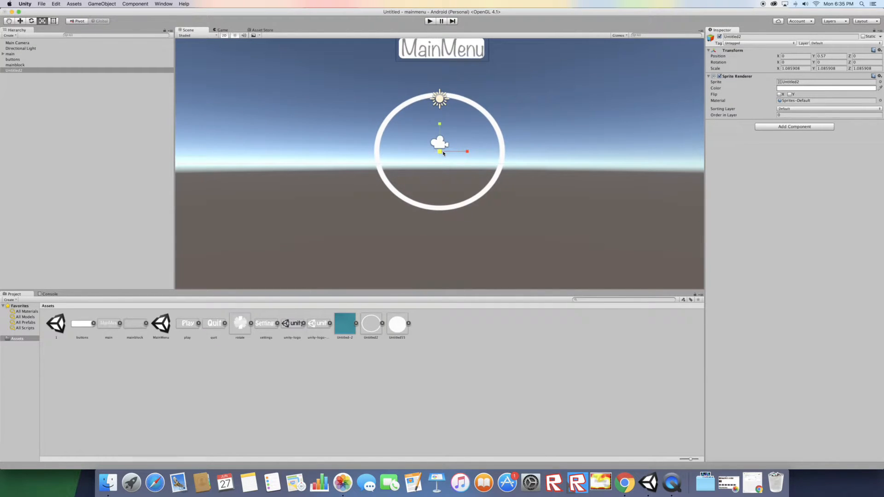
left_click(236, 29)
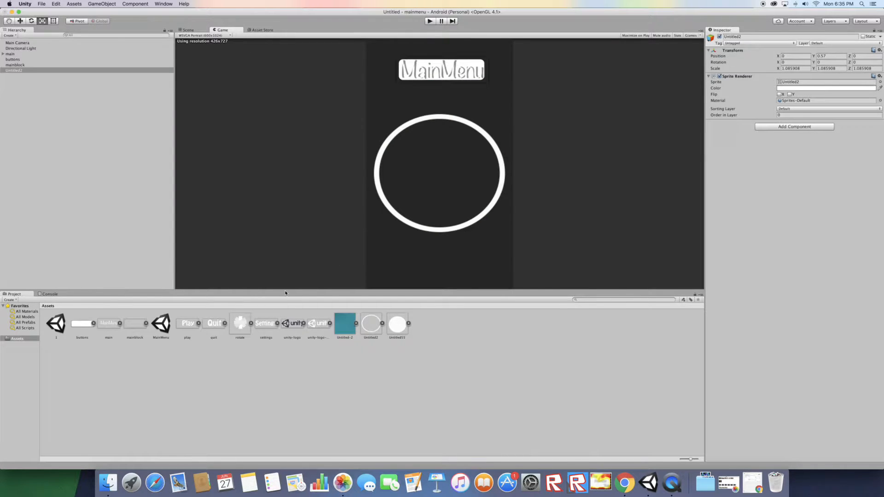
Step: Add the unity-logo-white sprite below the ring at Y -3.37 and scale it uniformly to about 0.66
left_click_drag(317, 324, 111, 244)
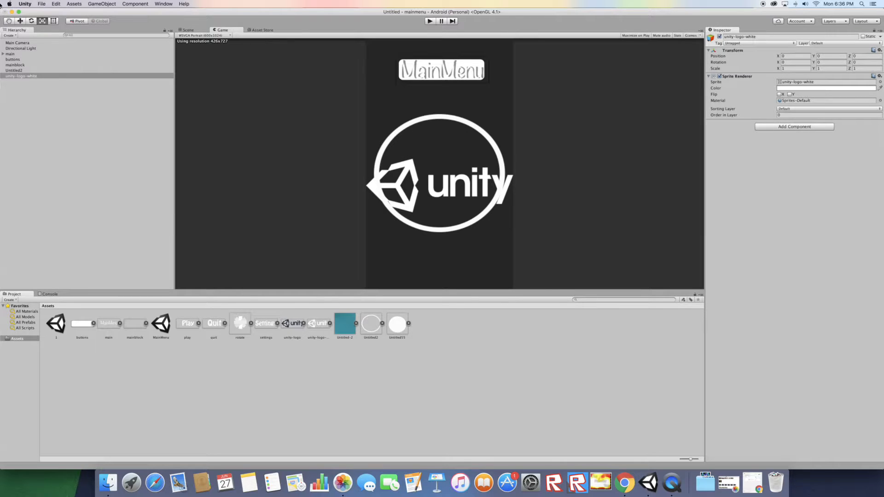
left_click(190, 30)
left_click_drag(440, 164, 430, 169)
left_click(223, 30)
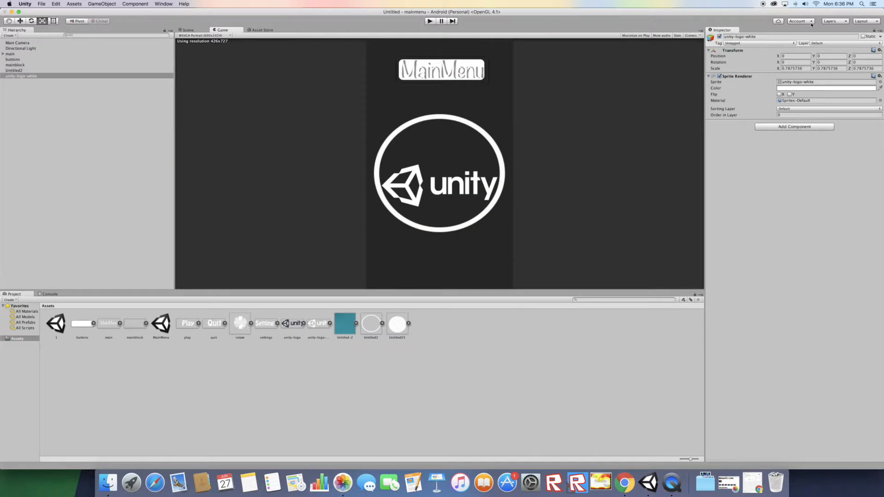
left_click_drag(814, 57, 789, 100)
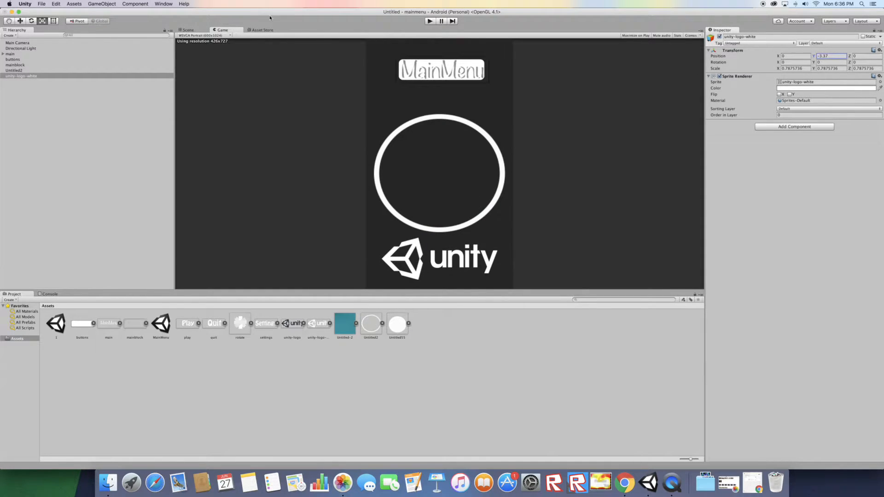
left_click(187, 30)
left_click_drag(441, 239, 417, 248)
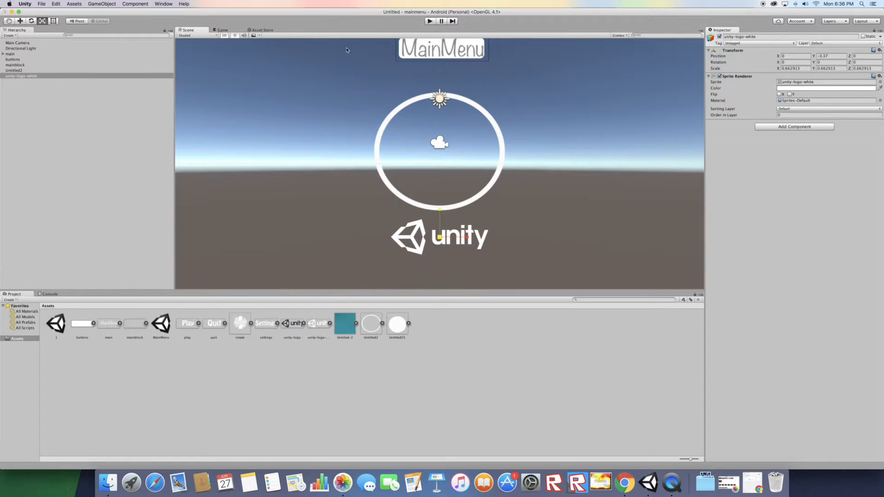
left_click(222, 30)
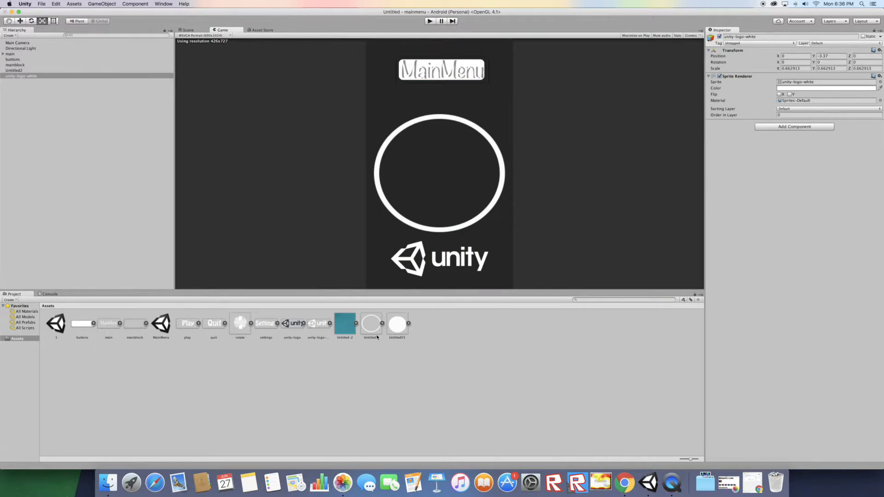
Step: Add a second Untitled2 ring, scale it uniformly to about 0.47 and place it inside the large ring at X -1.21, Y 1.24
left_click_drag(372, 333, 112, 195)
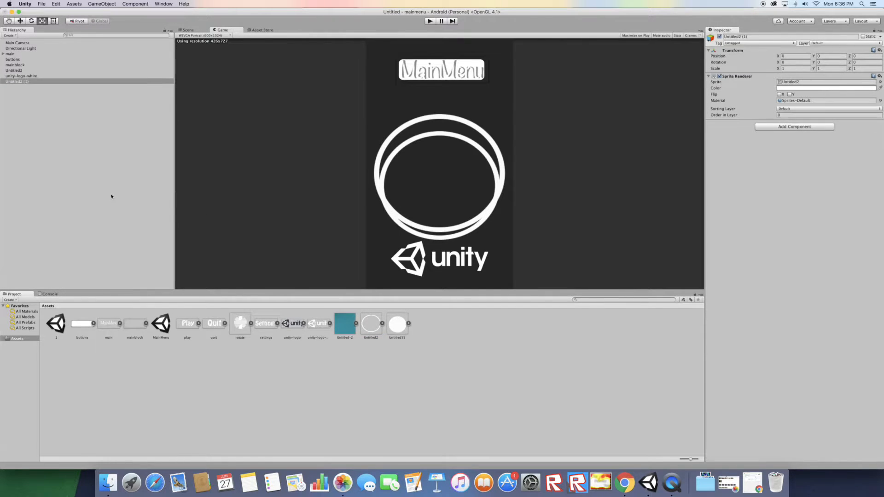
left_click(189, 30)
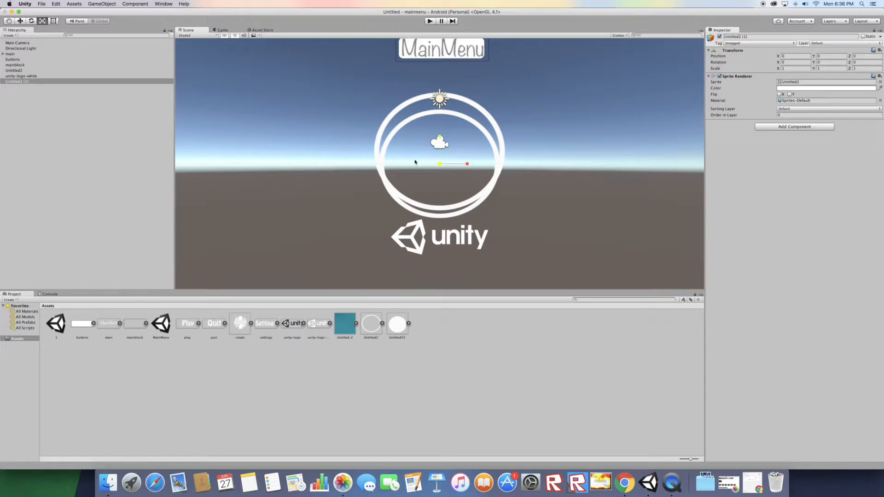
left_click_drag(438, 168, 419, 179)
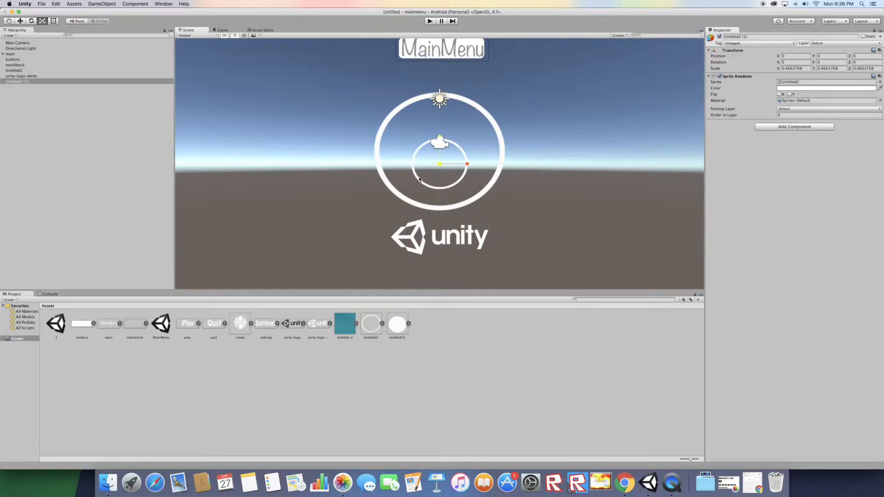
left_click(218, 30)
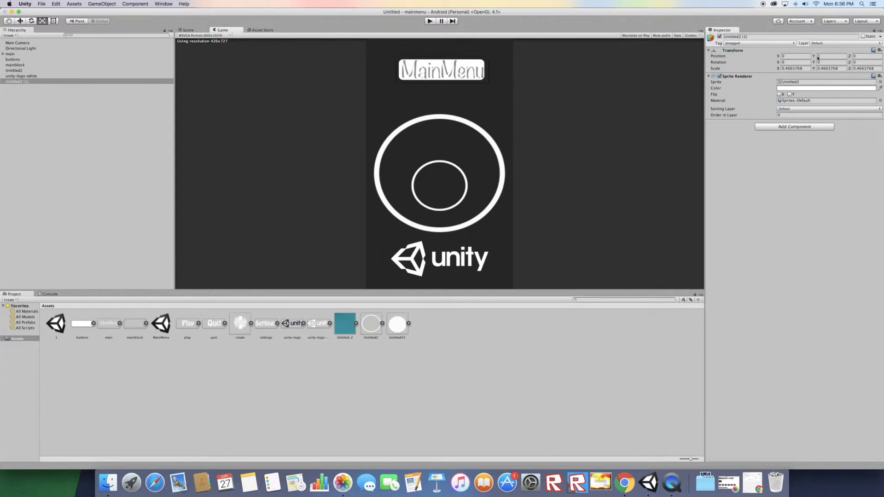
left_click_drag(814, 56, 829, 40)
left_click_drag(778, 55, 759, 65)
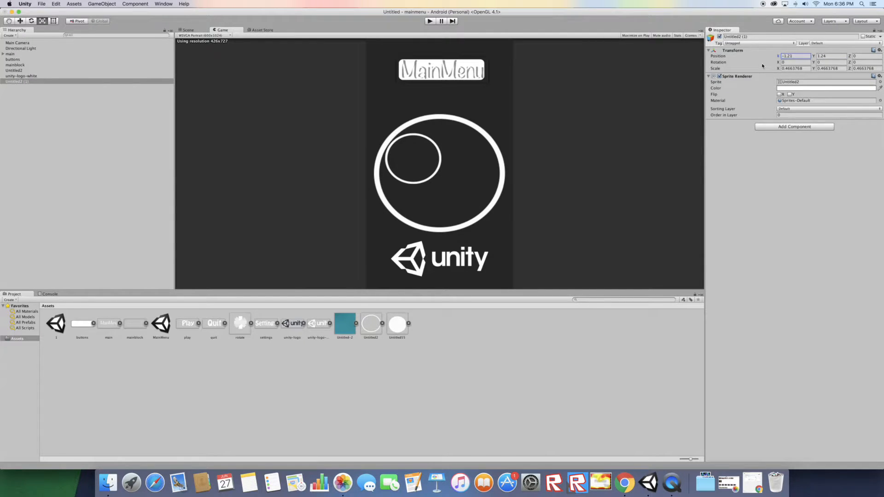
right_click(130, 84)
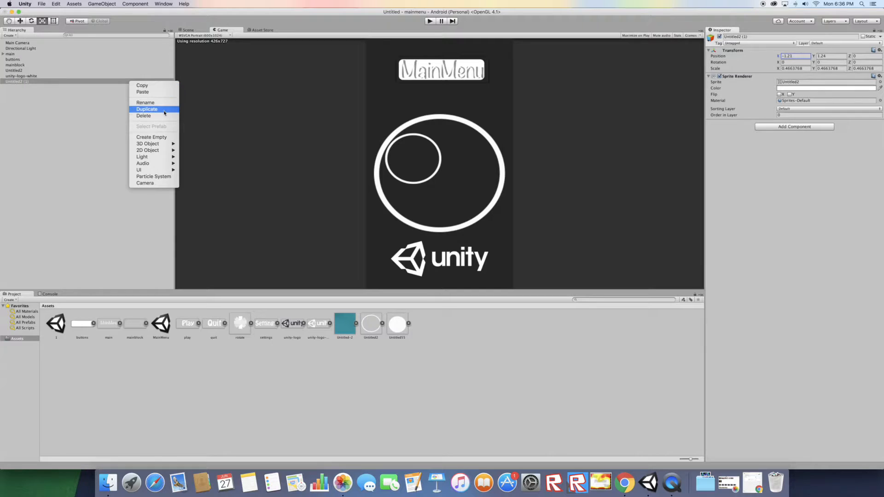
left_click(143, 109)
left_click_drag(778, 56, 796, 61)
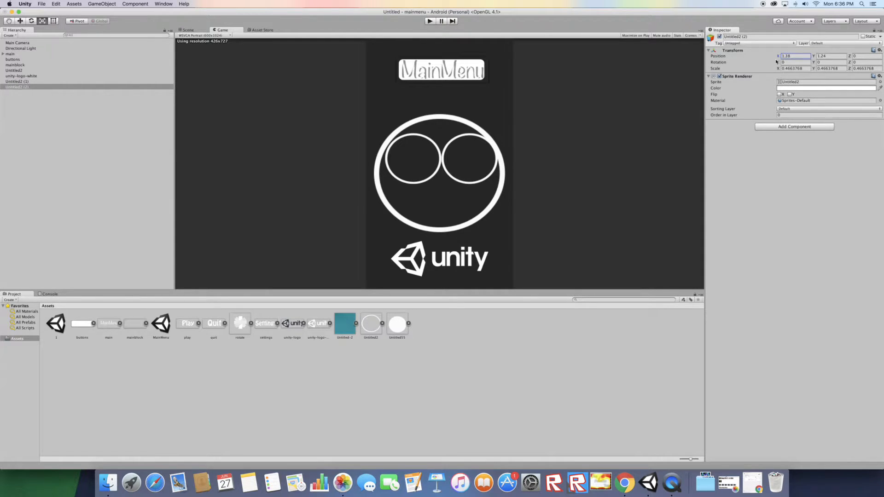
right_click(76, 87)
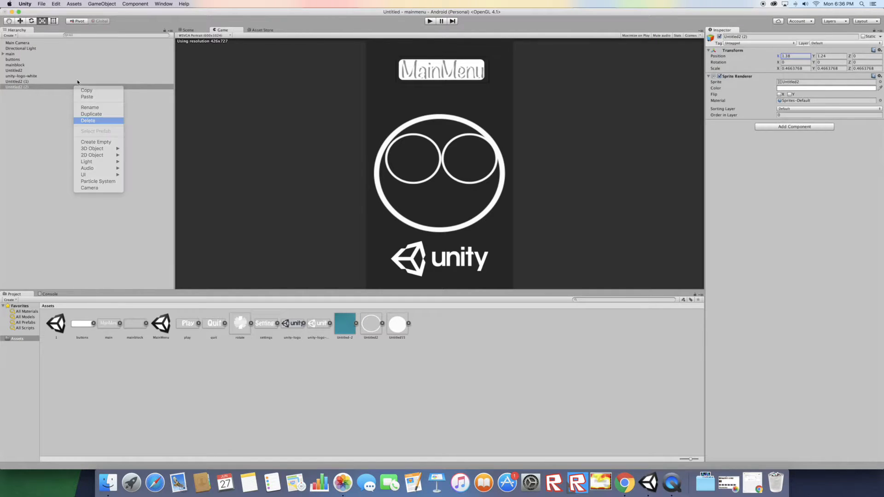
left_click(83, 122)
Step: Rename the small ring object, Untitled2 (1), to circle
left_click(76, 82)
left_click(762, 37)
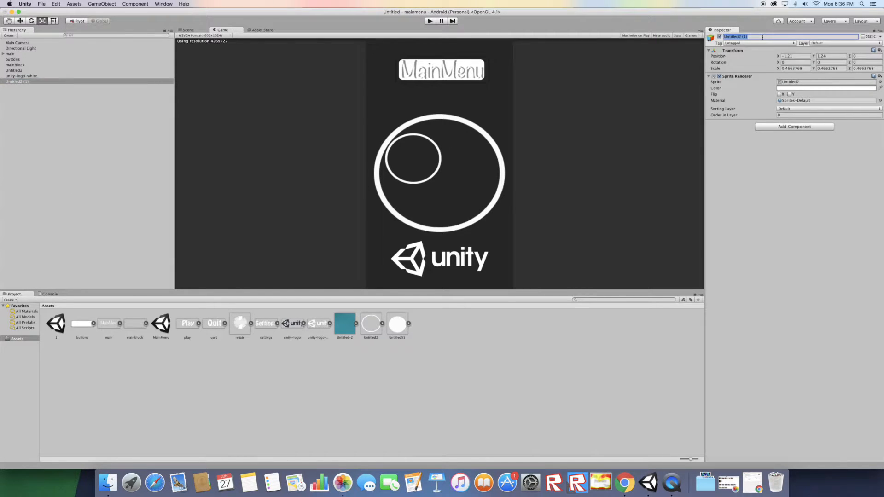
type("cu")
type("rcle")
key("Return")
Step: Scale the circle object down uniformly to about 0.44 and set its X position to -1.3
left_click(187, 30)
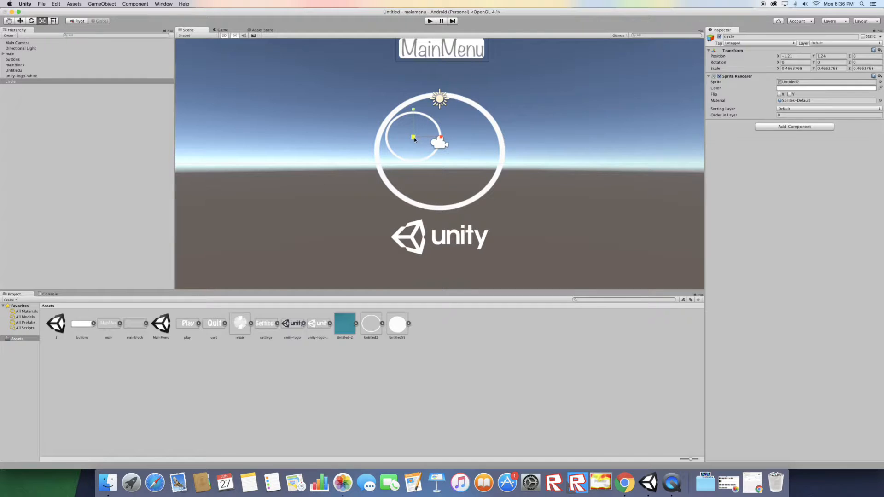
left_click_drag(414, 139, 412, 138)
left_click(224, 30)
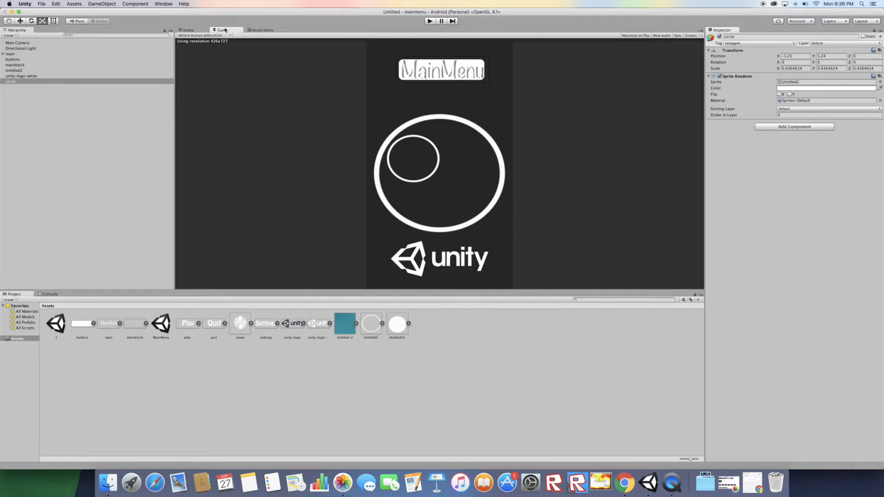
left_click_drag(781, 57, 697, 70)
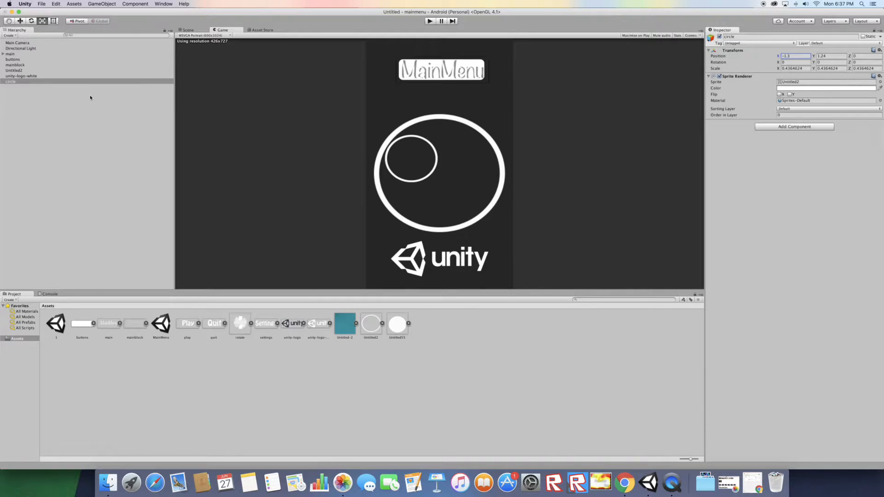
Step: Duplicate the circle object and set the copy's X position to 1.32
right_click(98, 84)
left_click(113, 112)
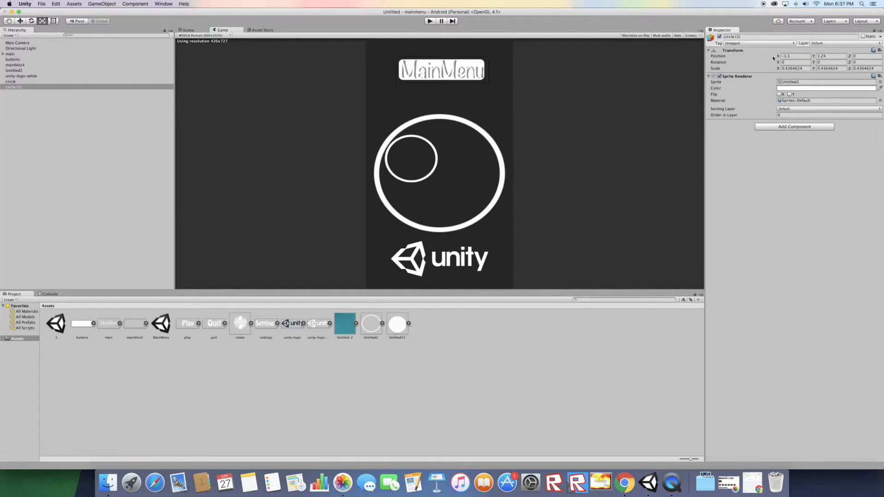
left_click_drag(783, 55, 816, 57)
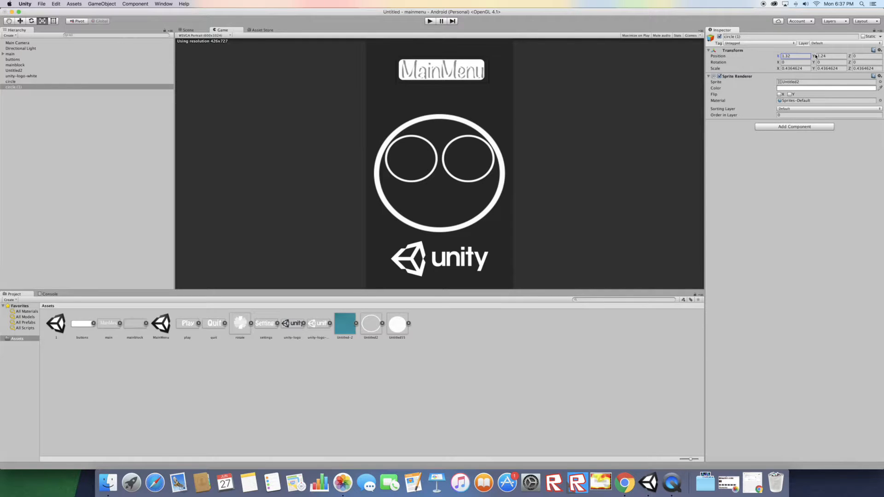
Step: Duplicate circle (1) and place the copy centred beneath the other two small circles at X 0.04, Y -0.81
right_click(63, 87)
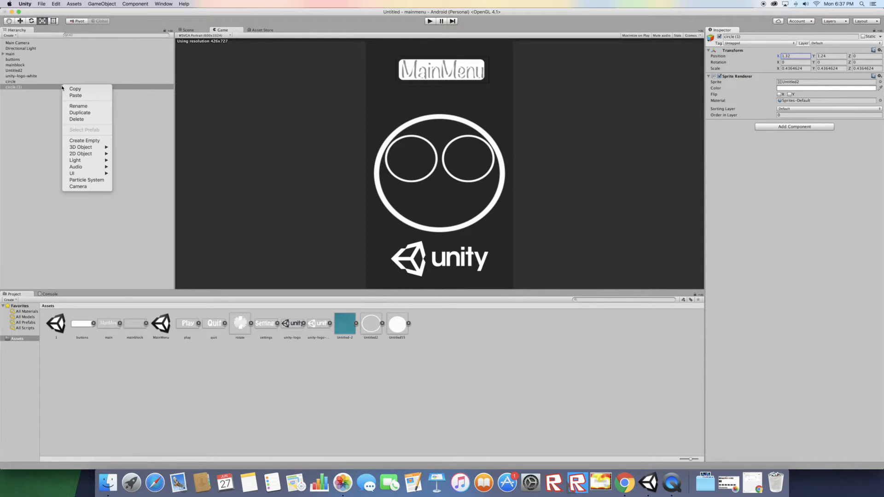
left_click(76, 112)
left_click_drag(813, 55, 761, 60)
left_click_drag(814, 56, 807, 64)
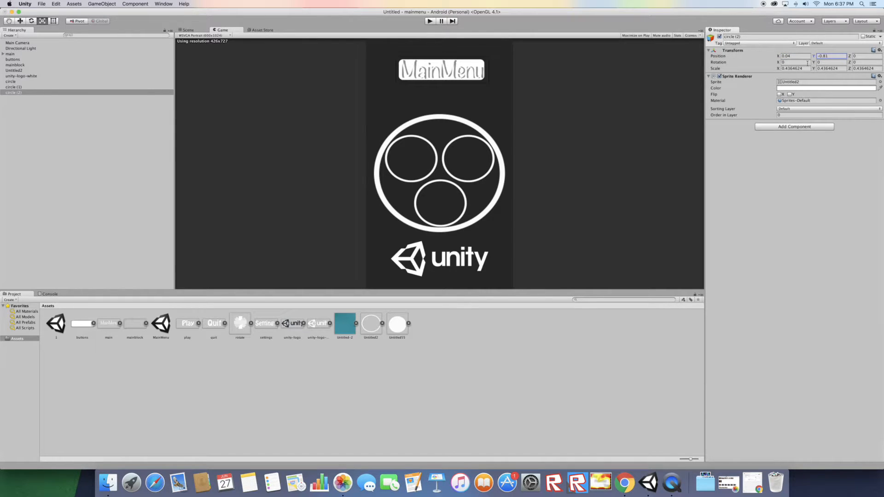
Step: Scale all three small circles down together to about 0.41
left_click(16, 82, "shift")
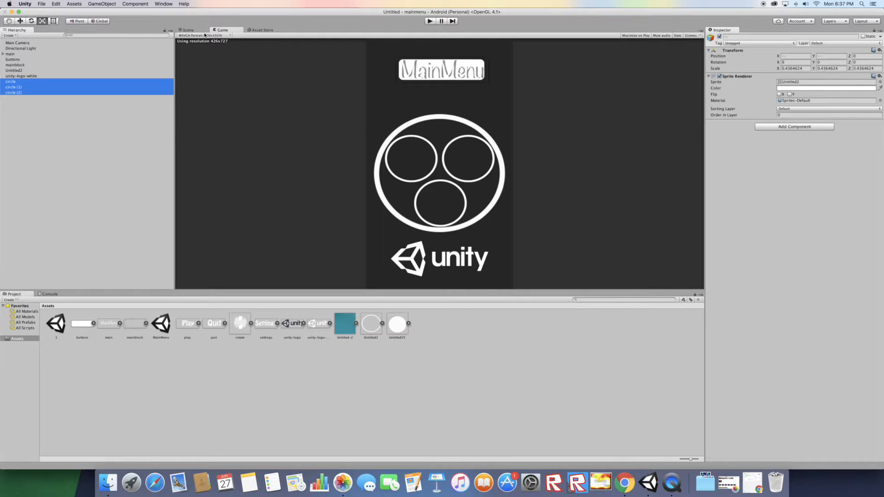
left_click(189, 31)
left_click_drag(440, 180, 411, 149)
left_click(222, 30)
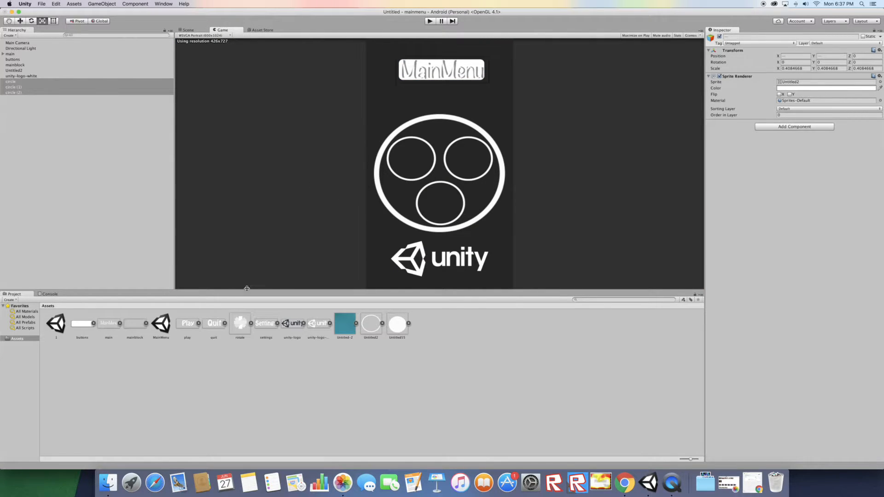
Step: Add the rotate sprite to the scene and scale it down uniformly to about 0.61
left_click_drag(234, 328, 83, 181)
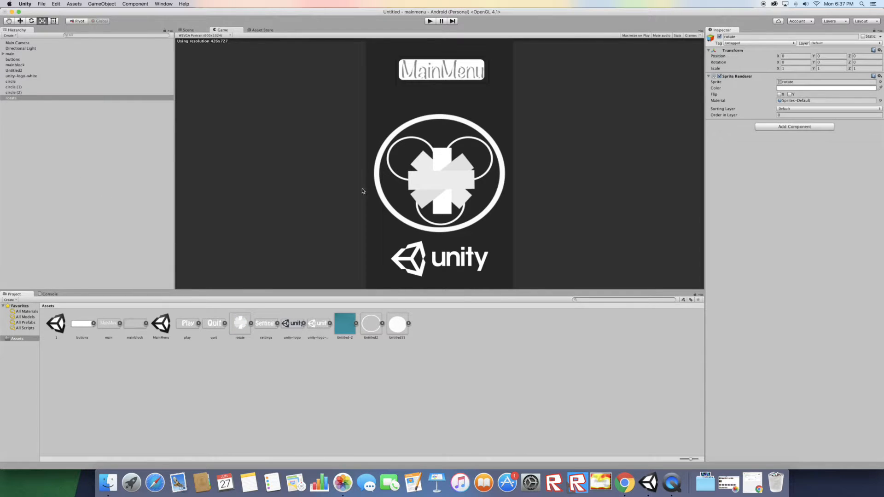
left_click(186, 30)
left_click_drag(435, 163, 427, 172)
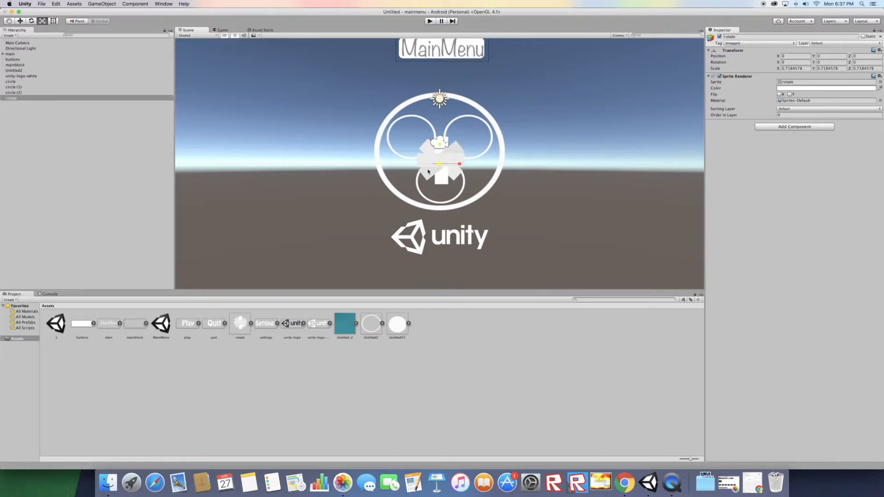
left_click_drag(443, 164, 440, 166)
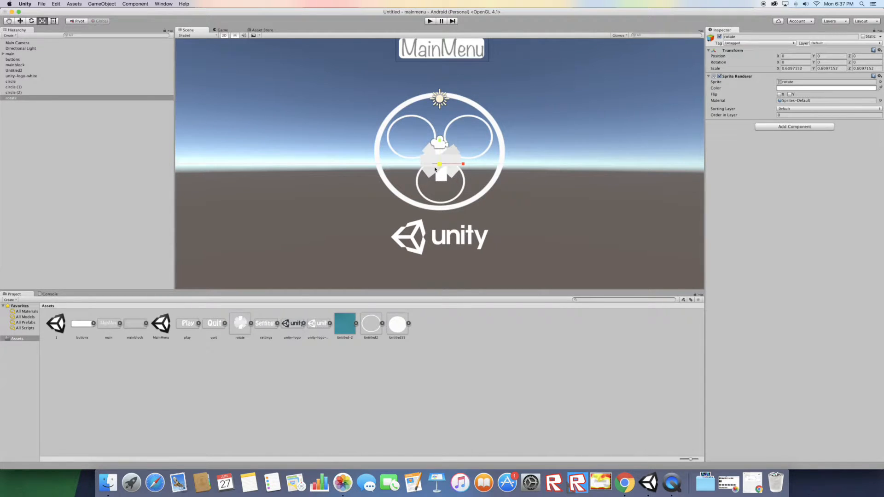
Step: Fit the rotate sprite inside the upper-left small circle at X -1.33, Y 1.1, with a uniform scale of about 0.59
left_click(779, 56)
type("-1.29")
key("Tab")
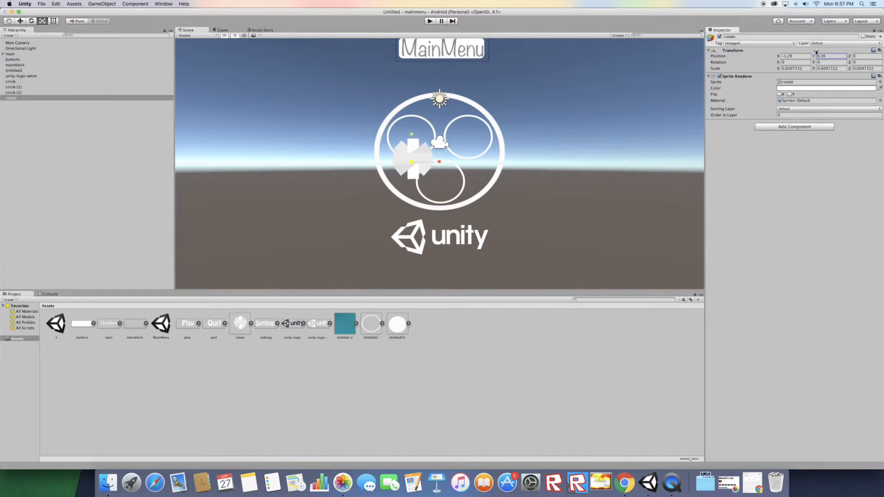
type("1.1")
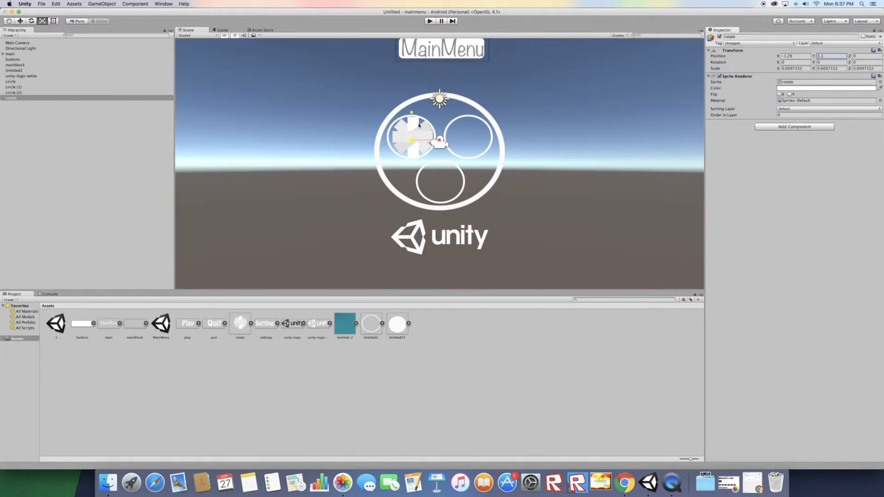
left_click_drag(415, 142, 411, 146)
left_click_drag(778, 55, 777, 57)
Step: Tint the rotate sprite light blue, about RGB 75, 161, 212
left_click(794, 88)
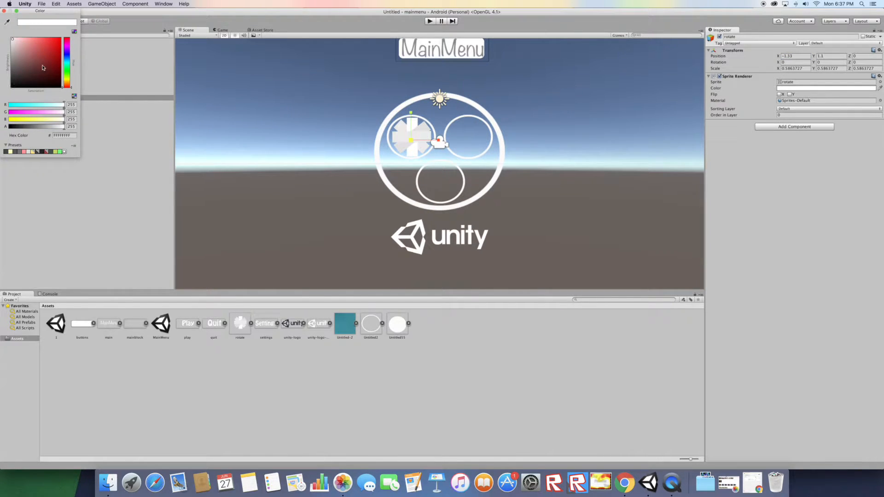
left_click_drag(60, 56, 42, 47)
left_click(216, 30)
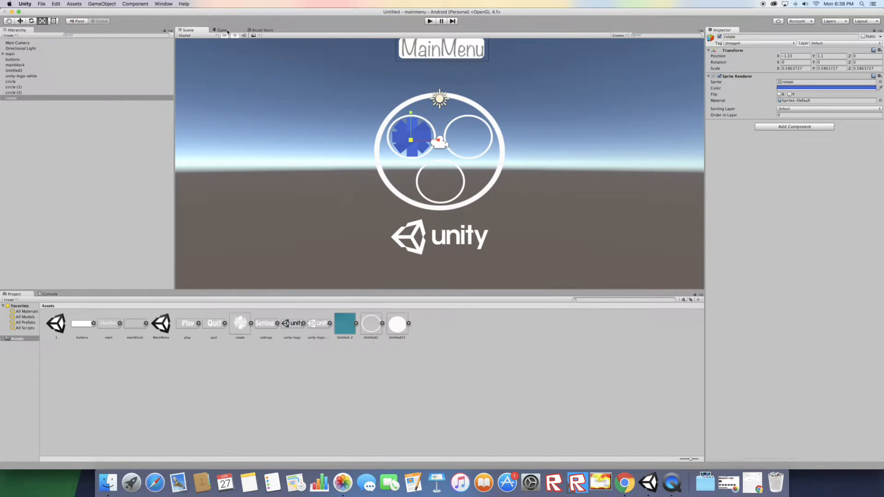
left_click(220, 30)
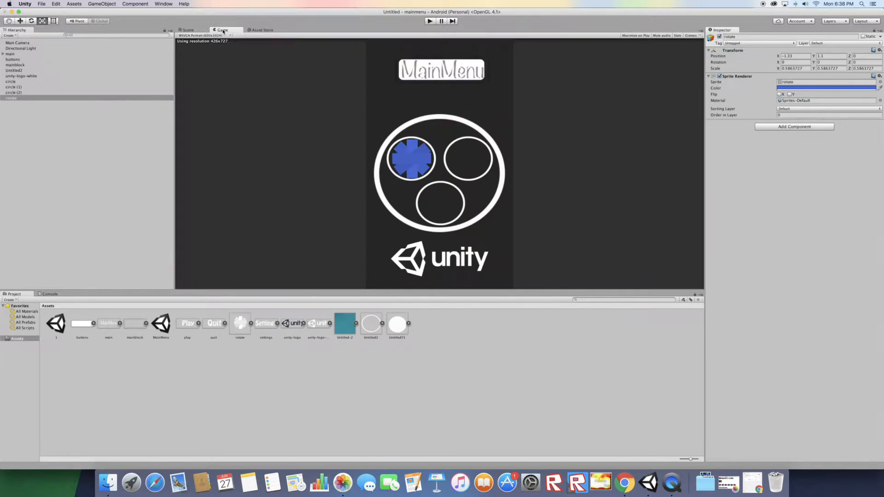
left_click(837, 87)
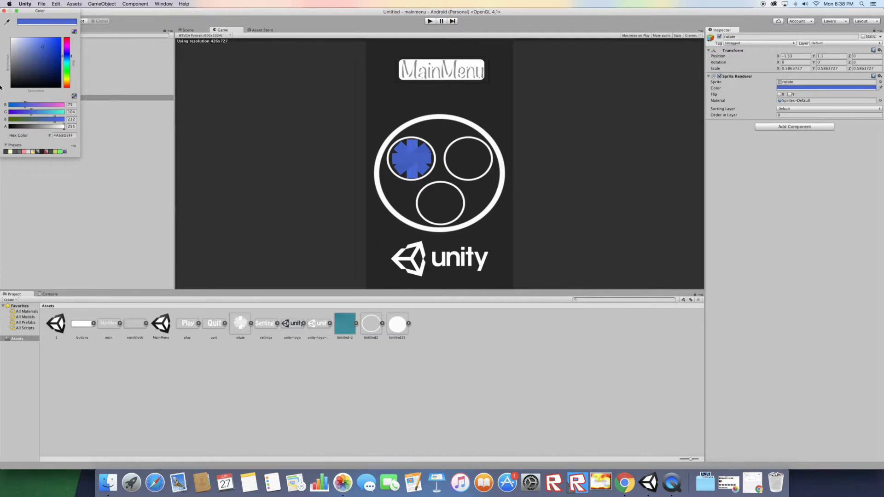
left_click_drag(65, 58, 65, 62)
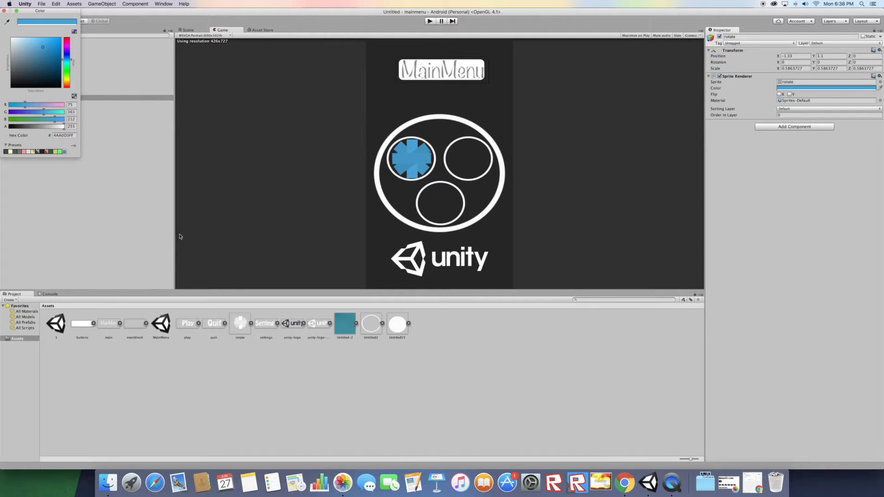
left_click(131, 223)
Step: Duplicate the light blue rotate sprite and switch to the Scene view
right_click(100, 100)
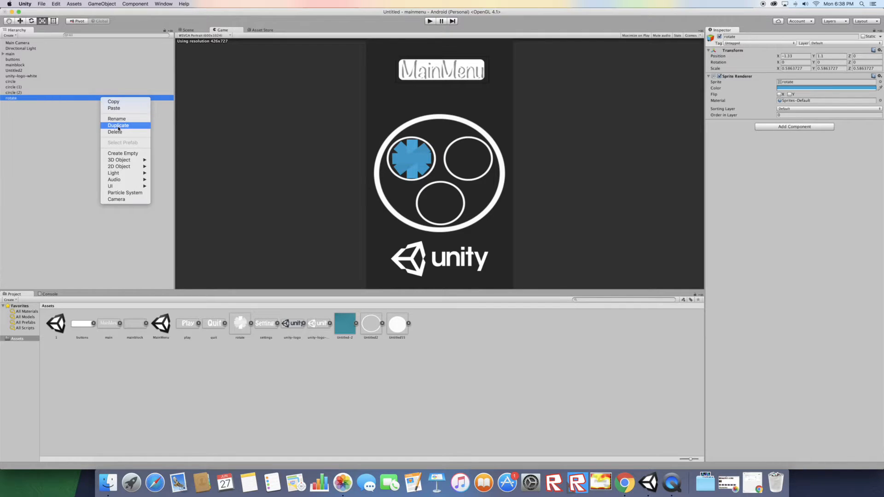
left_click(112, 126)
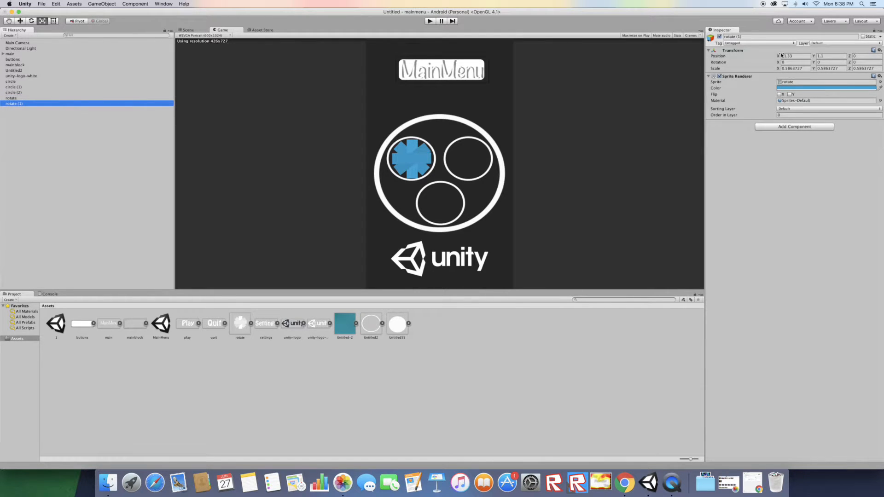
left_click(188, 30)
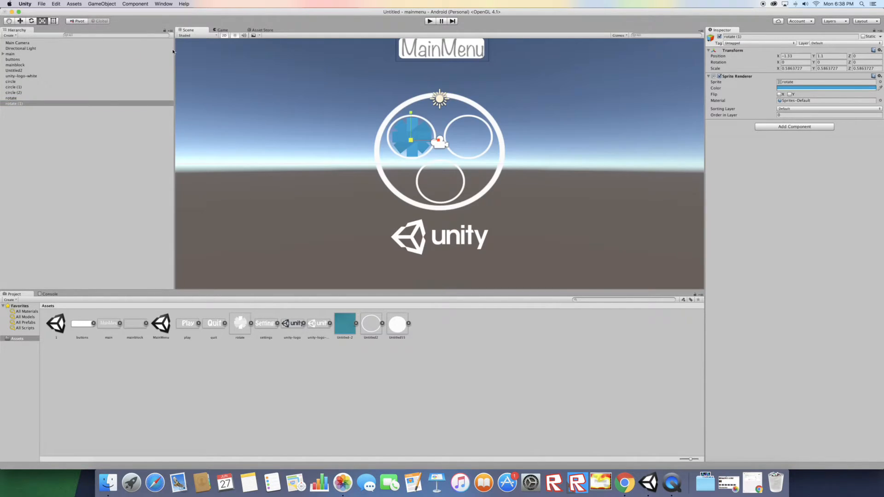
Step: Nest the original rotate sprite under the first small circle and rename it mainsprite
double_click(35, 82)
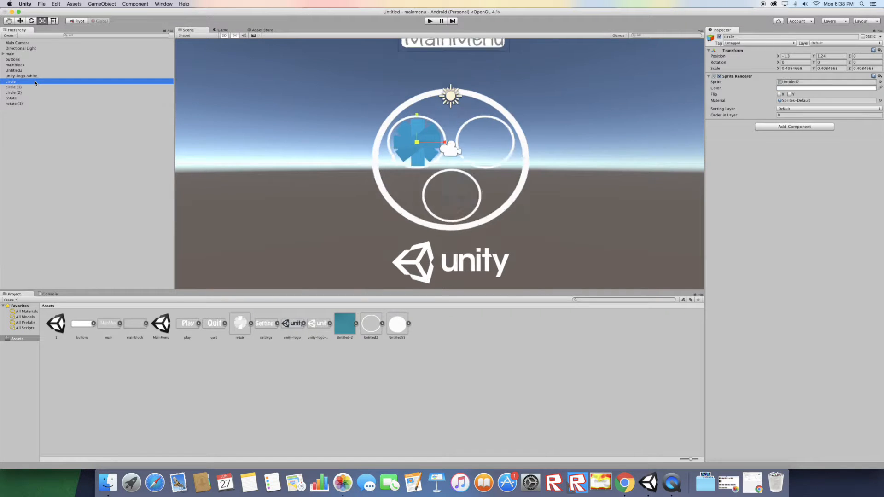
left_click_drag(6, 100, 15, 83)
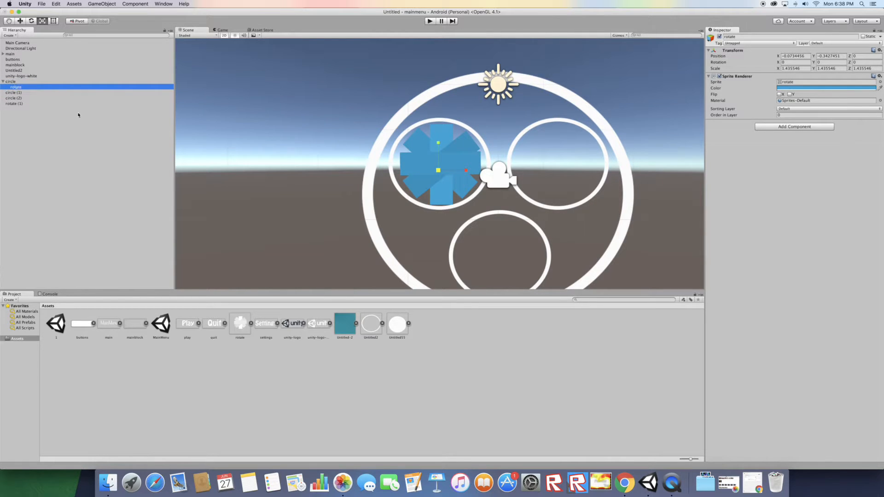
left_click(737, 37)
key("BackSpace")
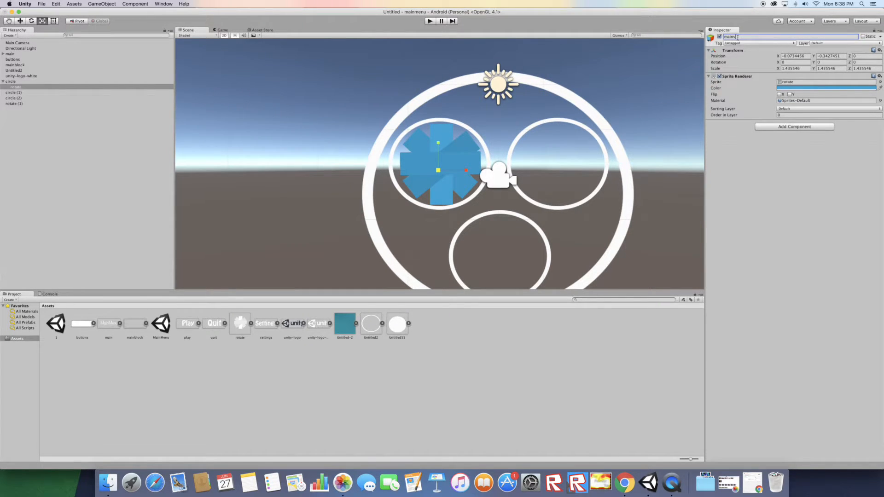
key("Return")
Step: Rename the duplicated rotate sprite as mainsprite2
left_click(25, 104)
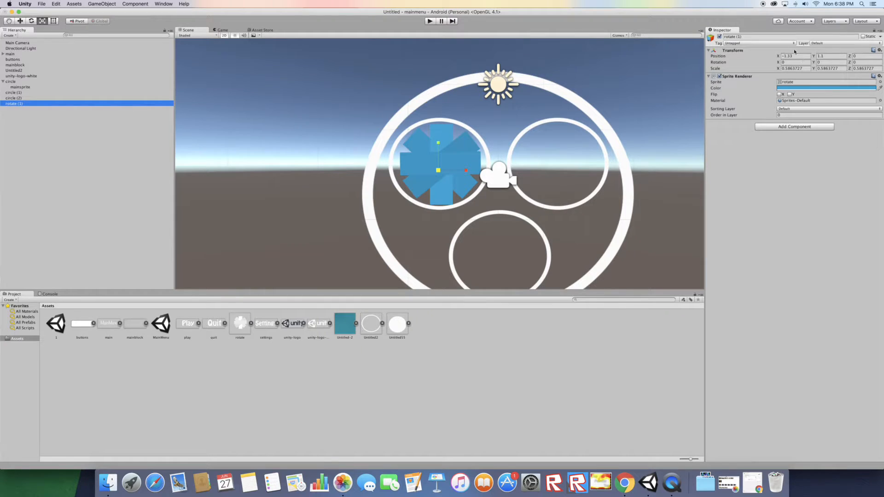
left_click(786, 37)
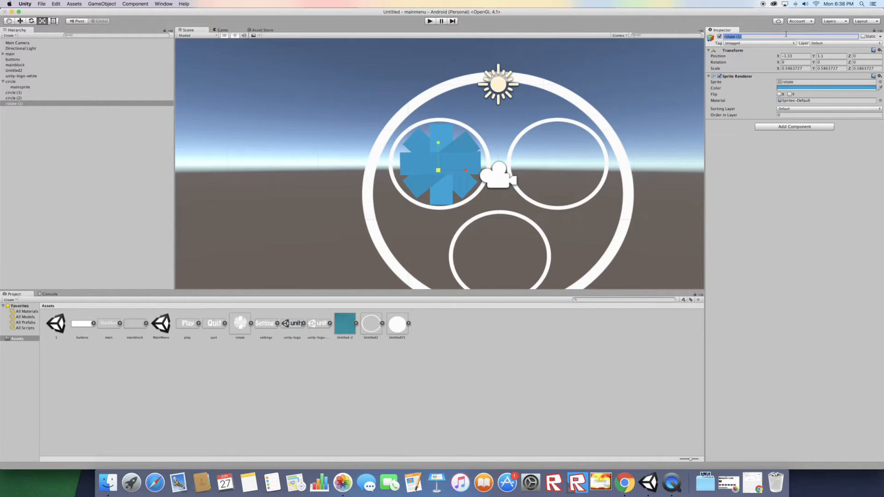
type("mainsprite2")
Step: Move mainsprite2 into the upper-right small circle at X 1.28 and make it a child of circle (1)
left_click(11, 93)
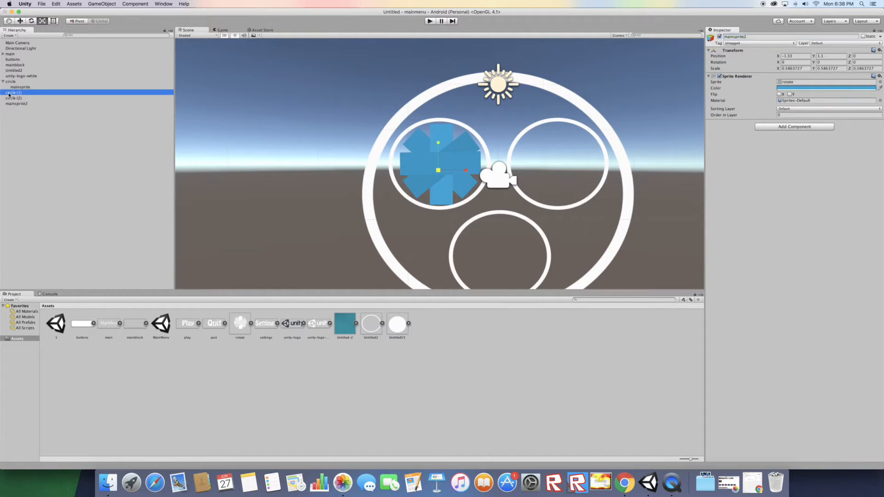
left_click(12, 104)
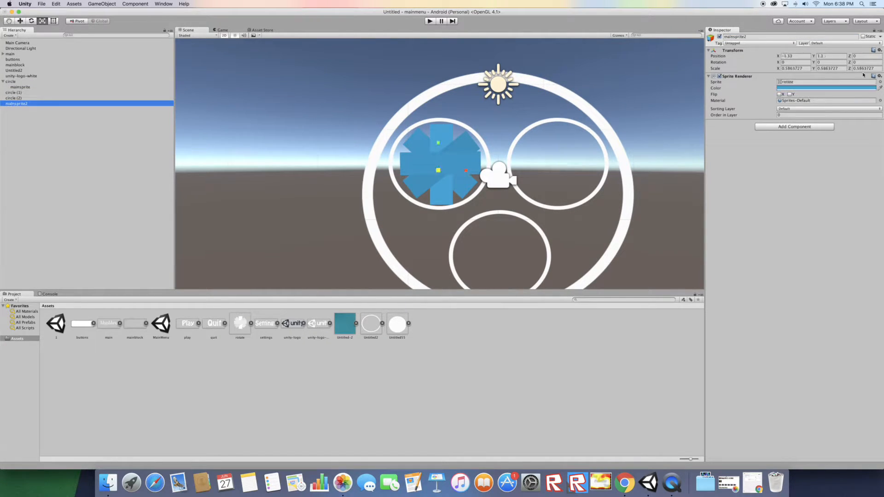
left_click_drag(781, 56, 808, 61)
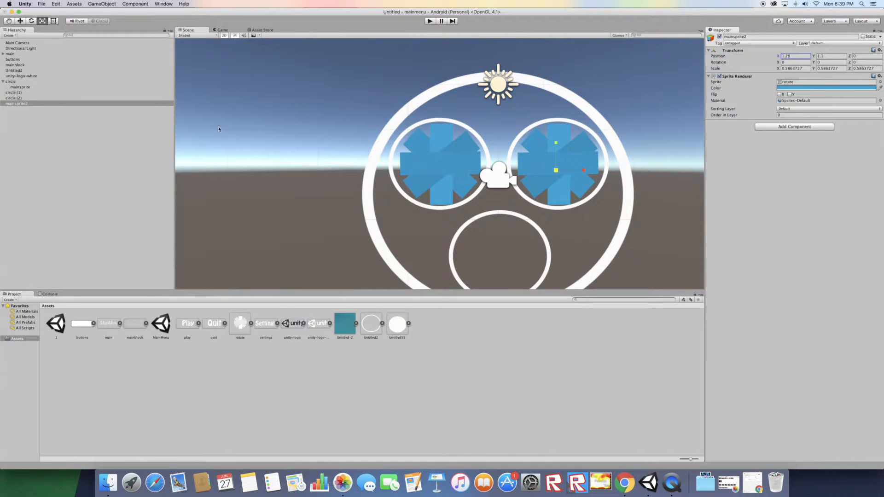
left_click_drag(11, 105, 14, 93)
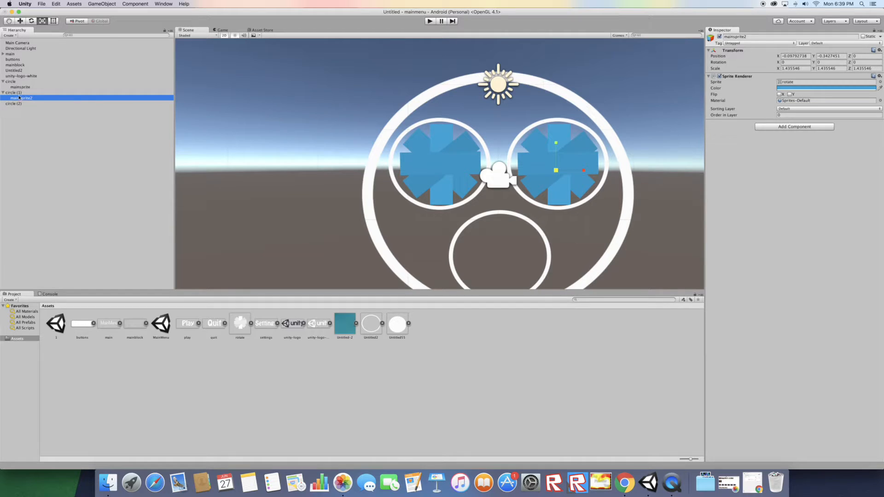
Step: Duplicate mainsprite2 and fit the copy inside the lower small circle at X -3.29 and Y about -5.3
right_click(19, 99)
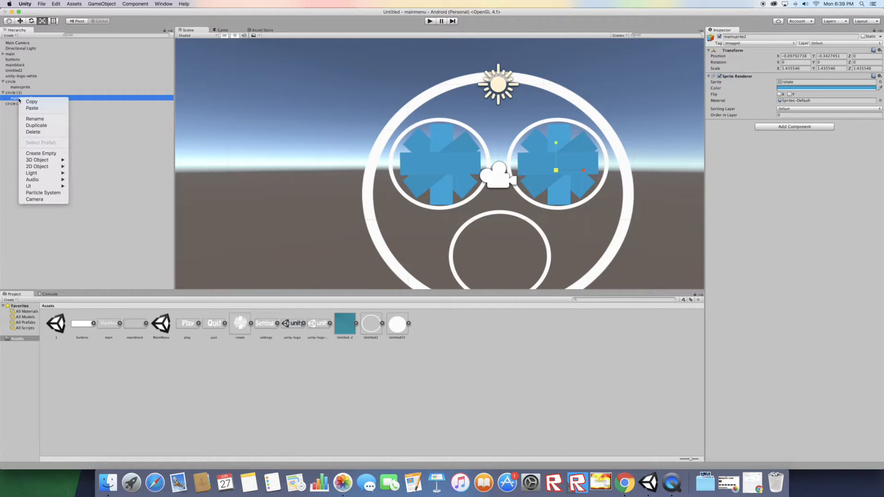
left_click(32, 126)
left_click(828, 56)
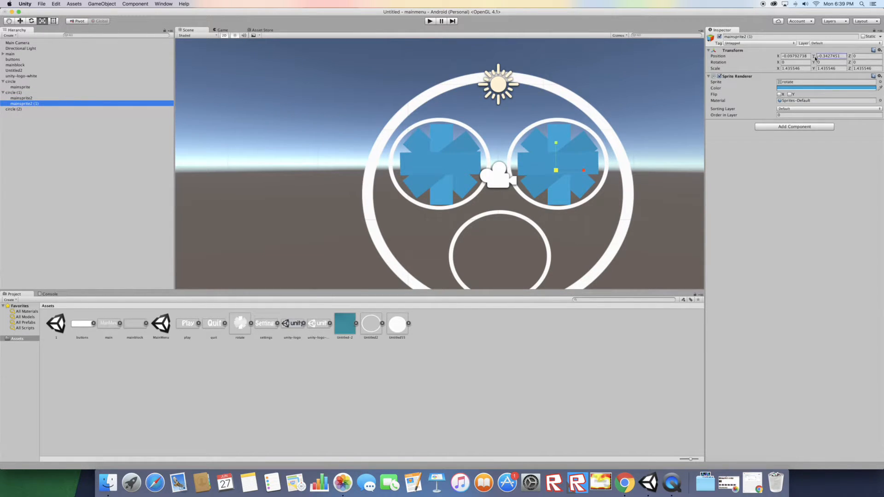
type("-4.89")
left_click_drag(778, 56, 677, 98)
scroll(678, 98, "down", 2)
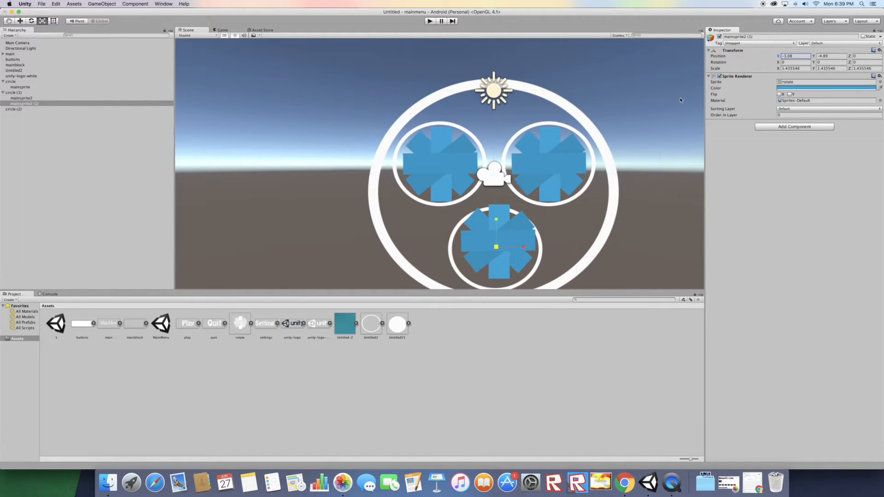
left_click_drag(813, 55, 777, 59)
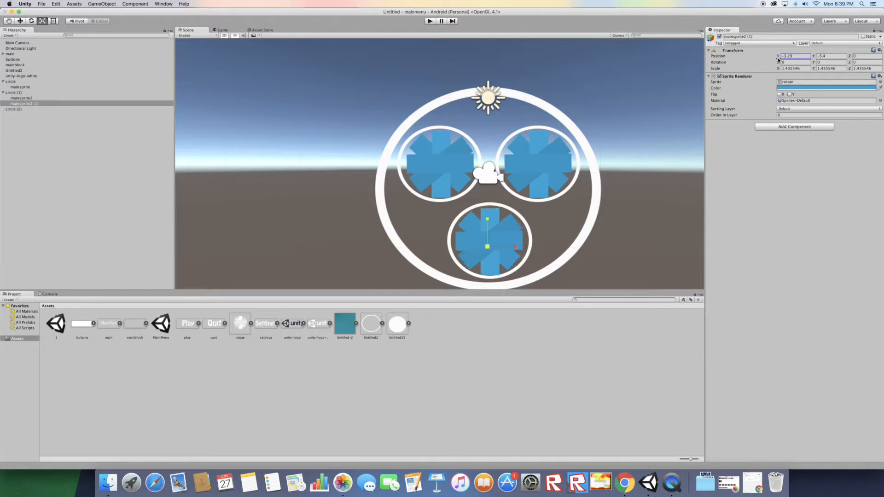
left_click(814, 56)
Step: Make the duplicated mainsprite2 a child of circle (2) and check the layout in the Game view
left_click_drag(19, 108, 14, 104)
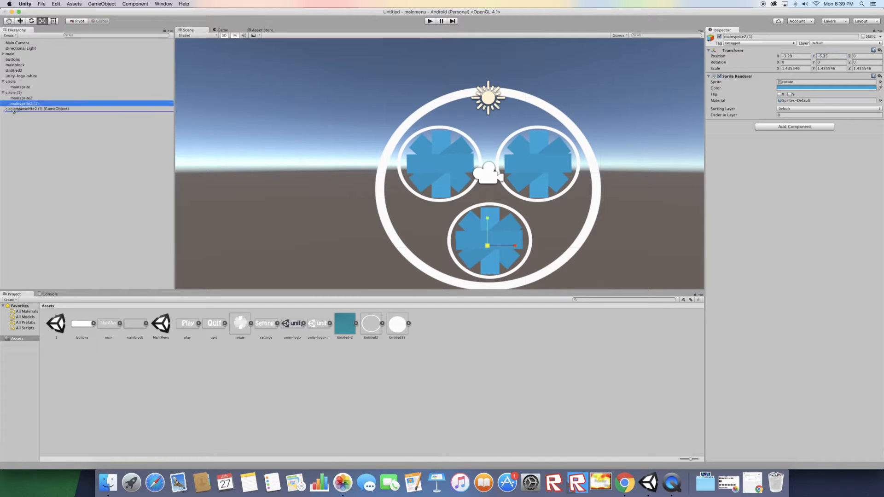
left_click(3, 104)
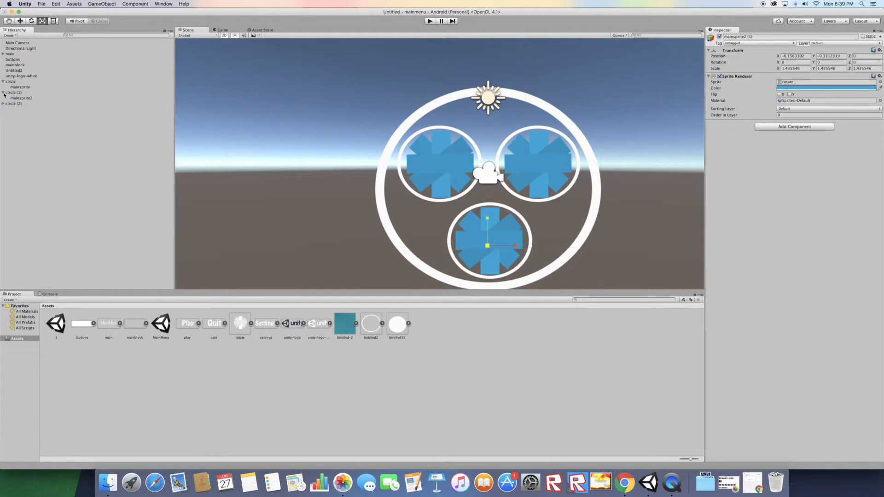
left_click(4, 104)
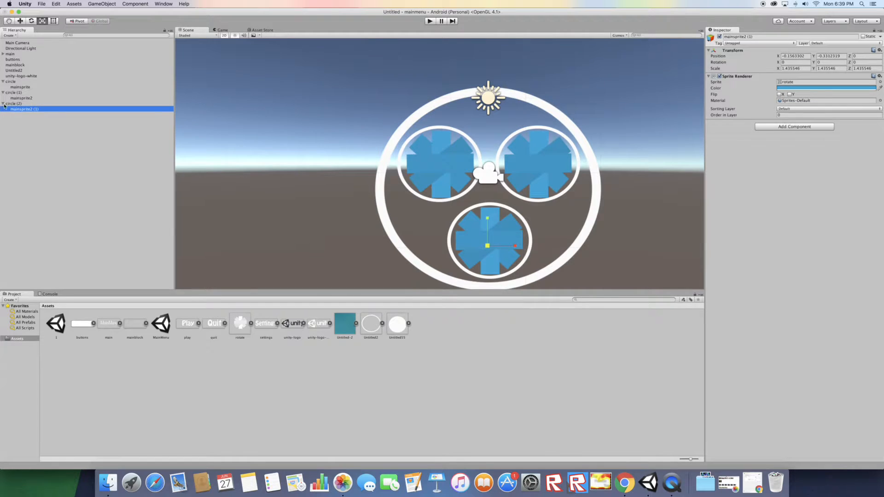
left_click(214, 30)
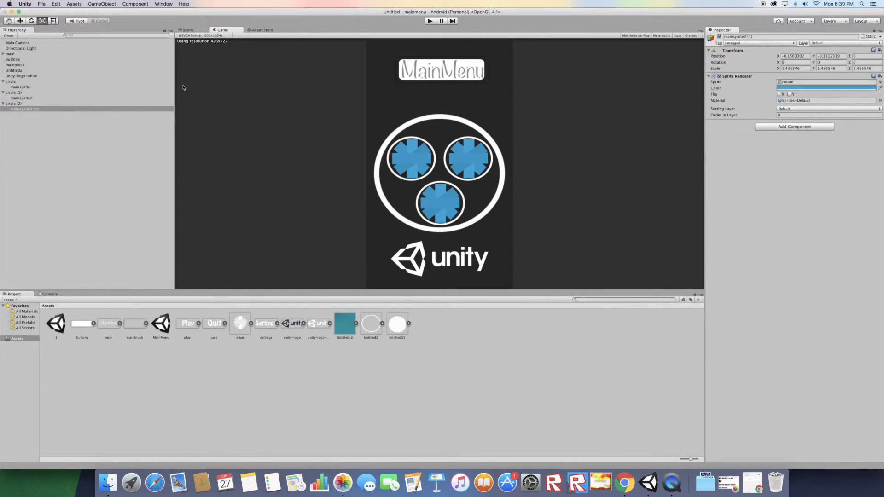
Step: Add a UI button to the scene and set its Canvas to Scale With Screen Size
left_click(102, 4)
mouse_move(122, 51)
left_click(194, 77)
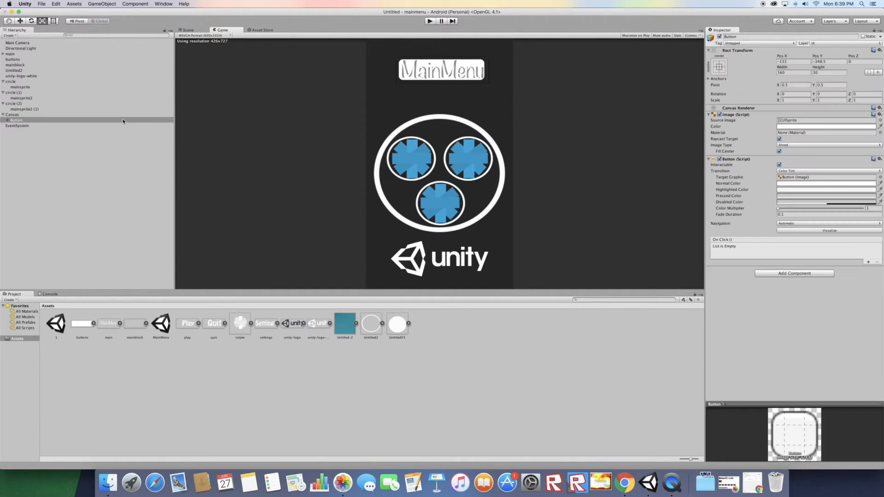
left_click(35, 115)
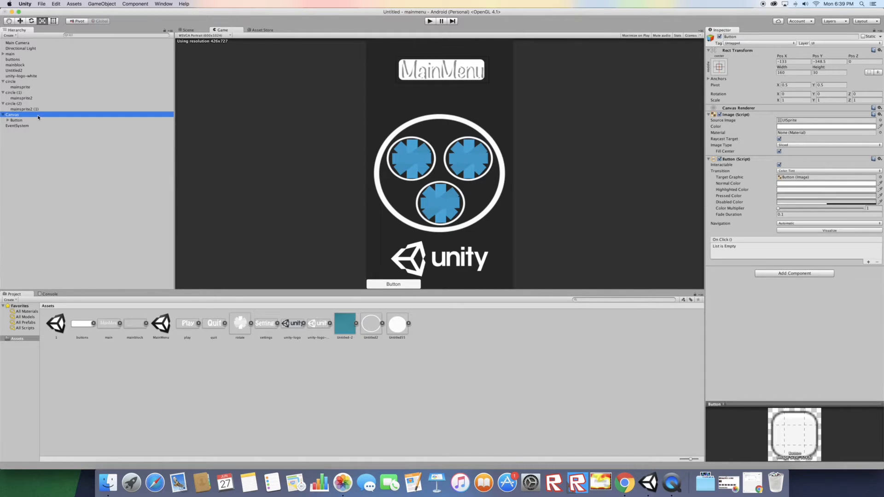
left_click(795, 155)
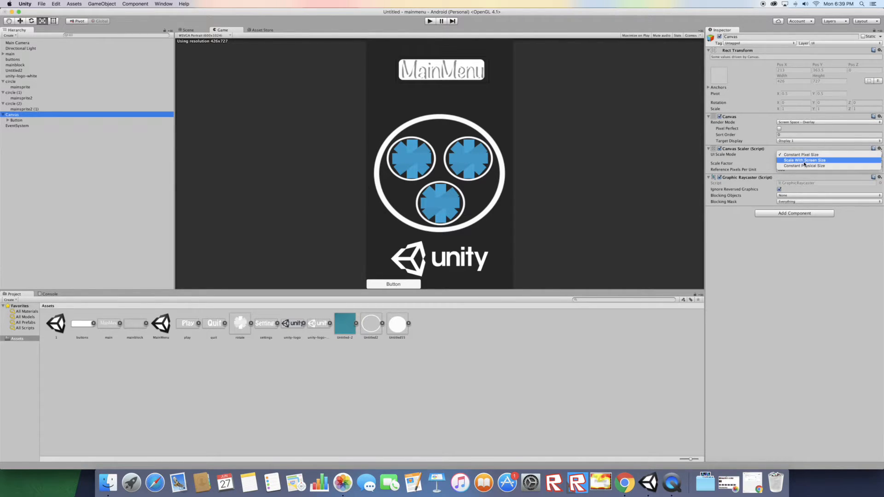
left_click(804, 160)
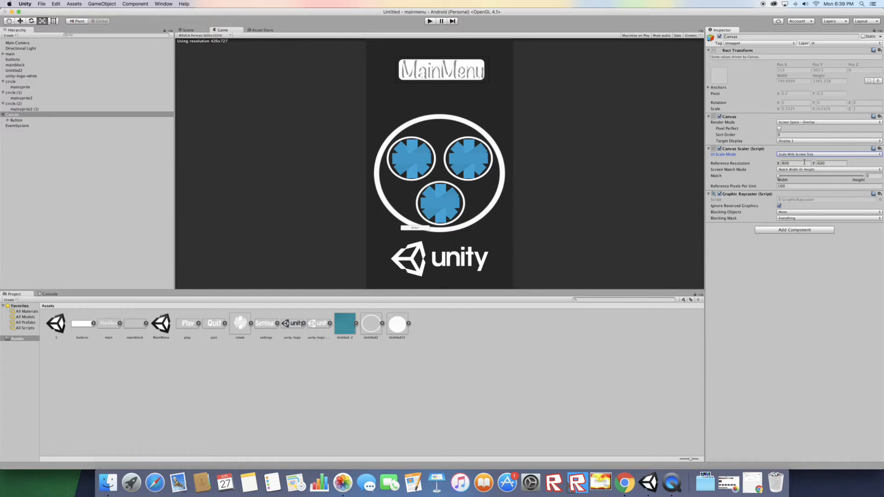
Step: Delete the text child of the UI button
left_click(16, 120)
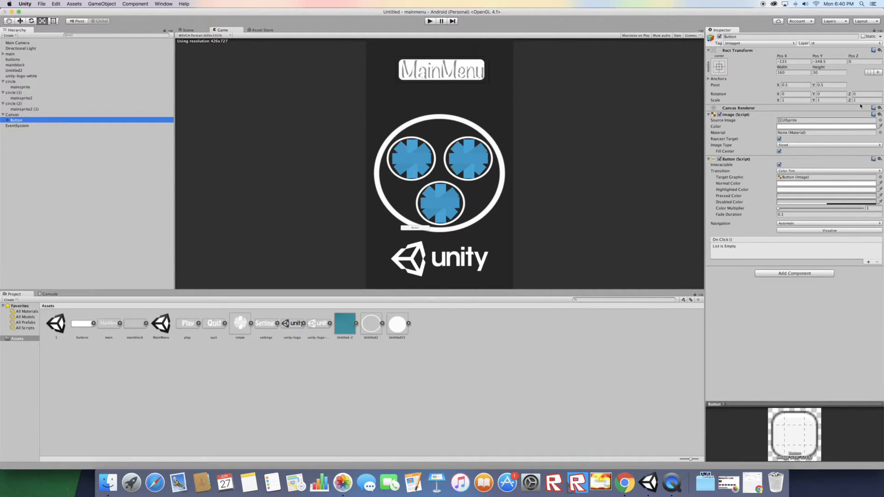
left_click(8, 120)
right_click(18, 127)
left_click(28, 161)
Step: Move the button onto the upper-left circle, about X -148.3, Y 25.24, and use play as its source image
left_click_drag(815, 56, 850, 23)
left_click_drag(785, 55, 771, 61)
left_click_drag(187, 335, 795, 123)
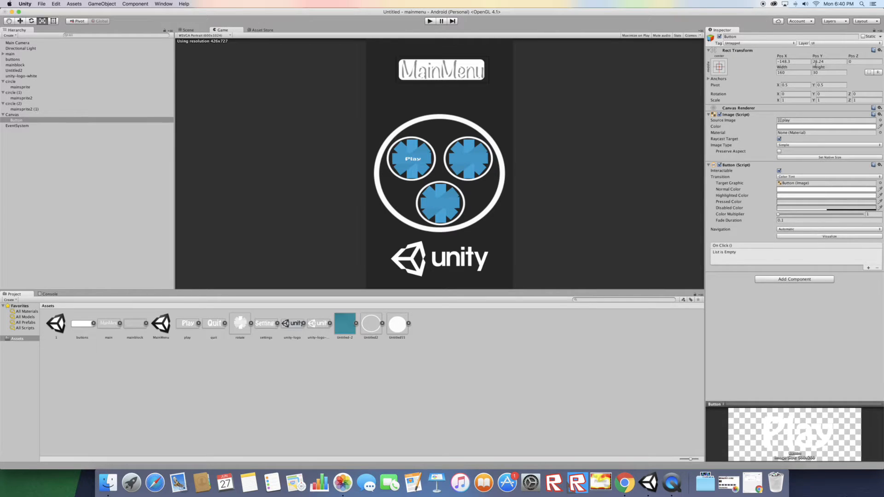
Step: Enlarge the Play button to about 283 wide and 92 high, and shift it to X -157.2
left_click_drag(815, 66, 864, 19)
left_click_drag(783, 69, 836, 69)
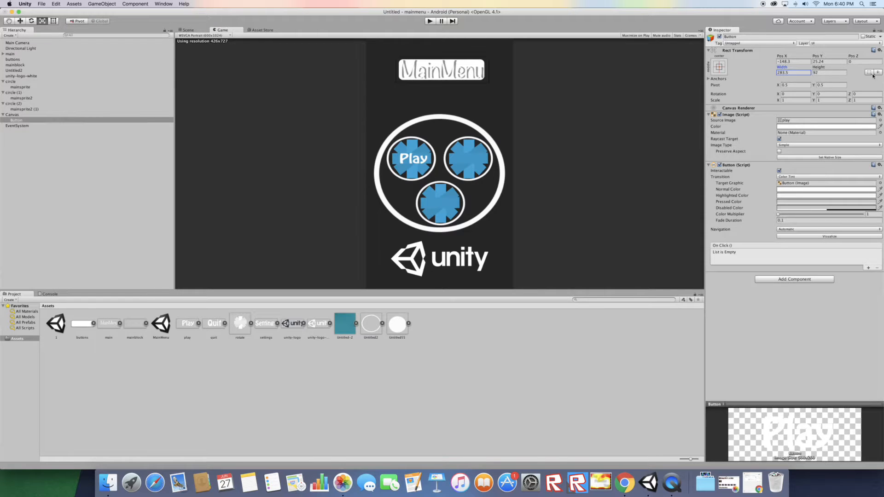
left_click_drag(785, 57, 773, 57)
Step: Anchor the Play button to the middle left of the canvas and duplicate it
left_click(719, 67)
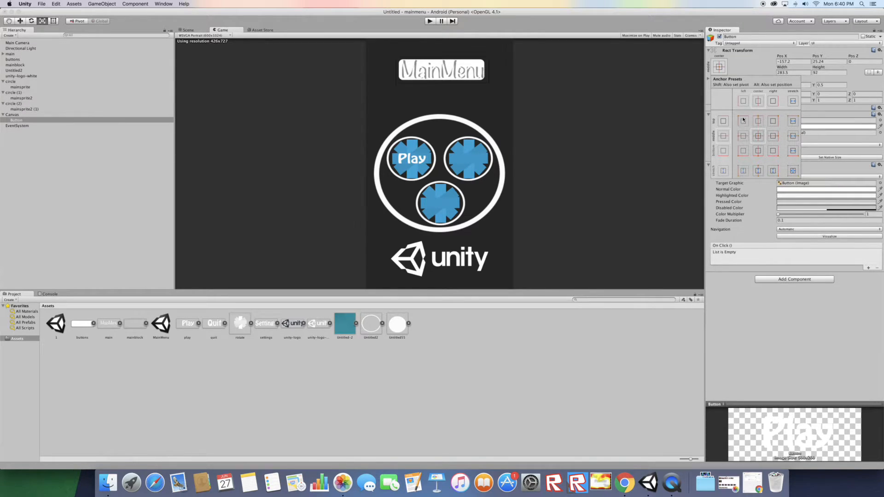
left_click(742, 136)
left_click(90, 120)
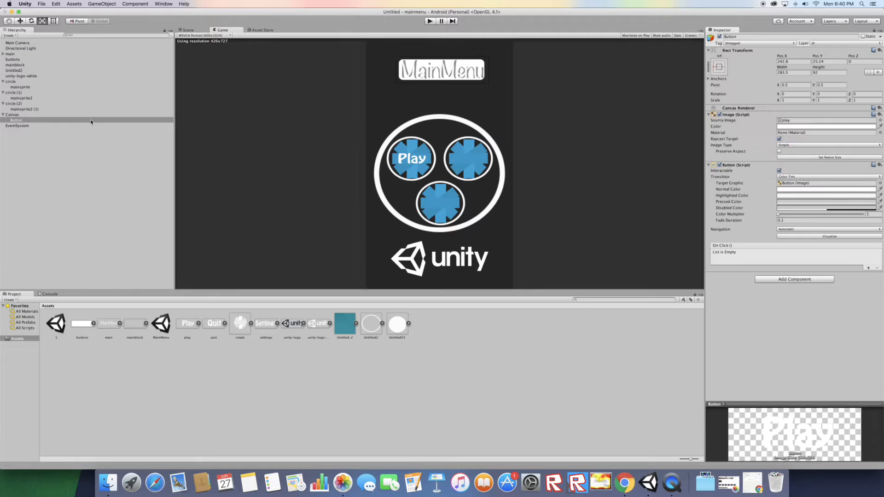
right_click(90, 119)
left_click(107, 146)
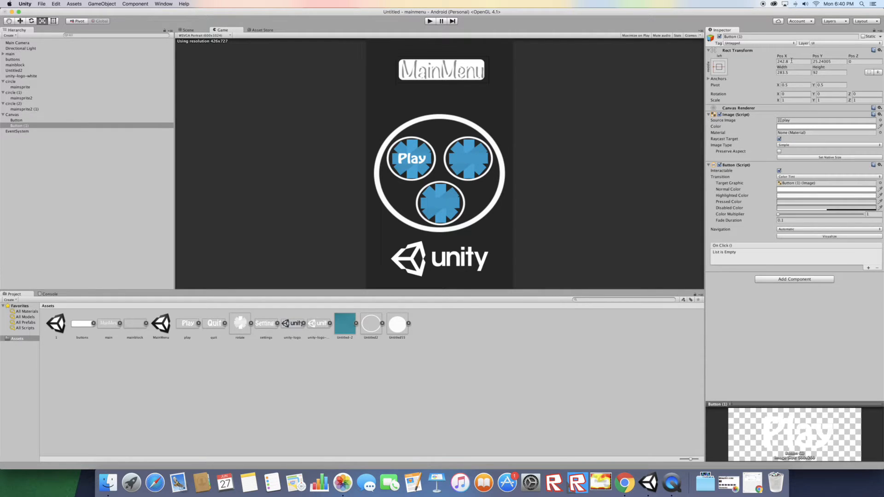
Step: Anchor the duplicated button to the middle right and move it onto the upper-right circle at X -245.8
left_click(719, 68)
left_click(778, 137)
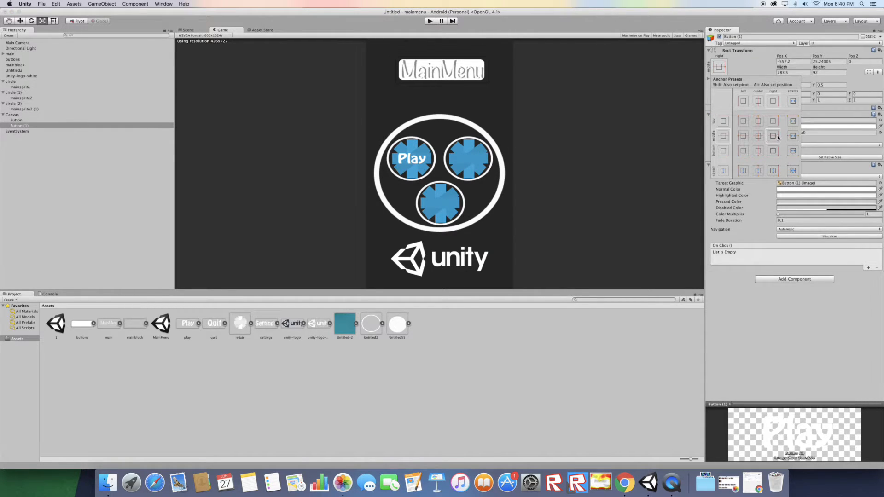
left_click_drag(783, 57, 882, 37)
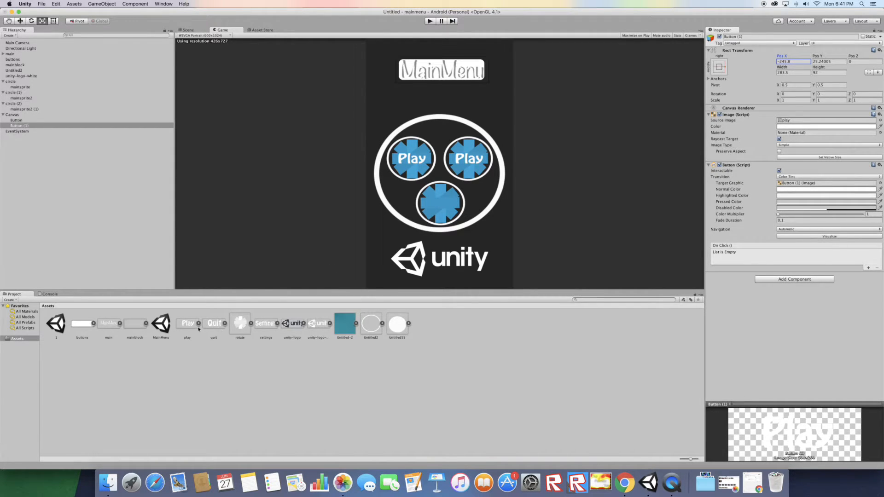
Step: Give the duplicated button the settings image, narrow it to a width of 216.4, and shift it to X -241.3
left_click_drag(258, 326, 788, 123)
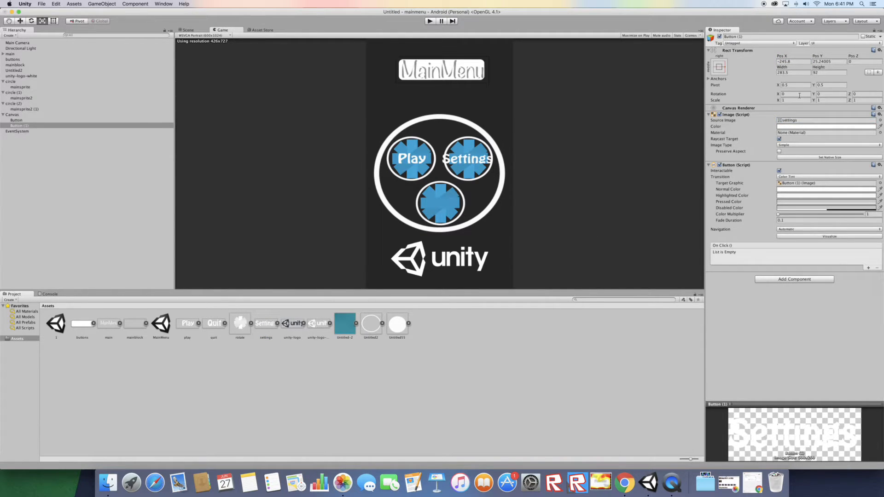
left_click(782, 69)
left_click_drag(782, 69, 743, 95)
left_click_drag(783, 59, 788, 58)
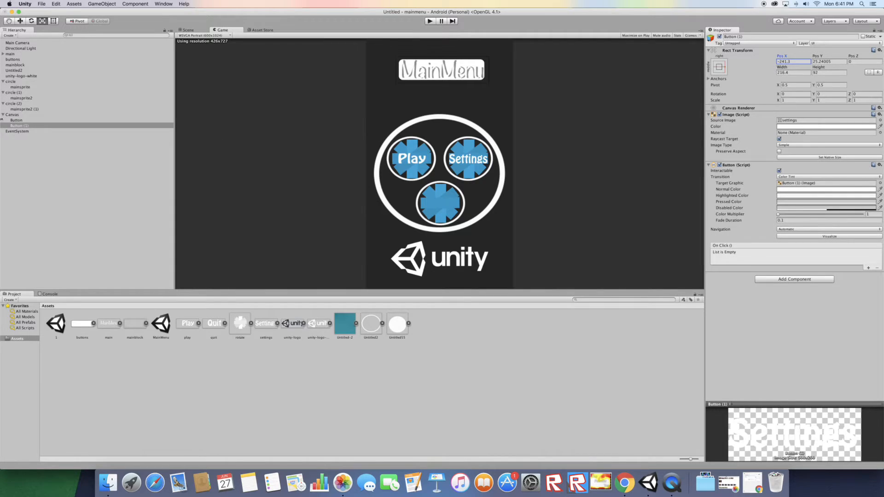
Step: Duplicate the Settings button onto the lower circle as a Quit button with the quit image, X -403.1, Y -213.3 and height 87
right_click(18, 128)
left_click(34, 153)
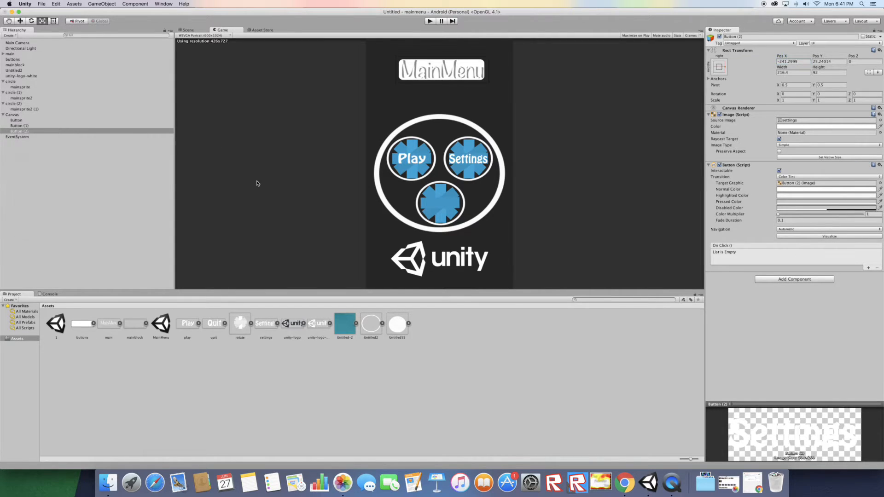
left_click_drag(821, 56, 731, 231)
left_click_drag(780, 56, 429, 143)
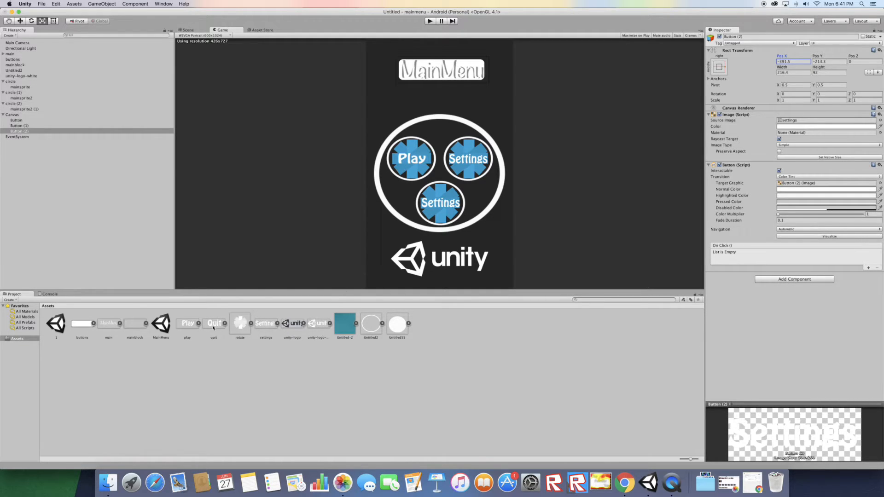
left_click_drag(209, 327, 804, 125)
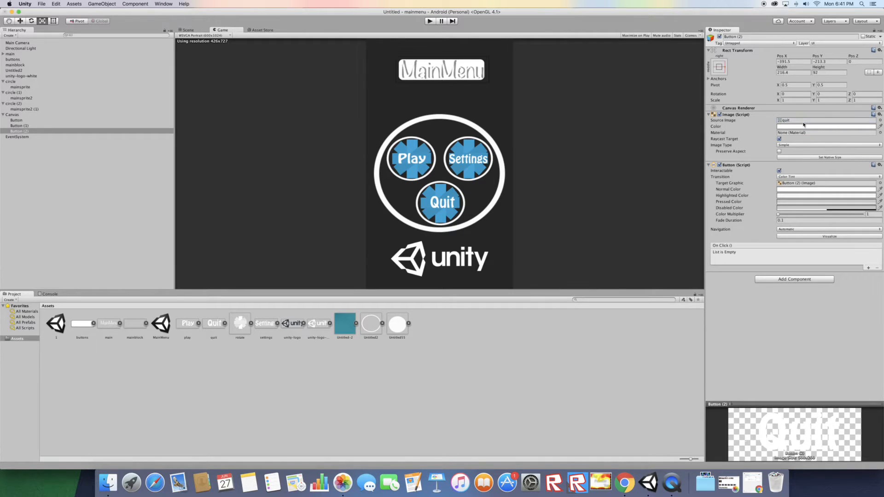
left_click_drag(778, 56, 818, 74)
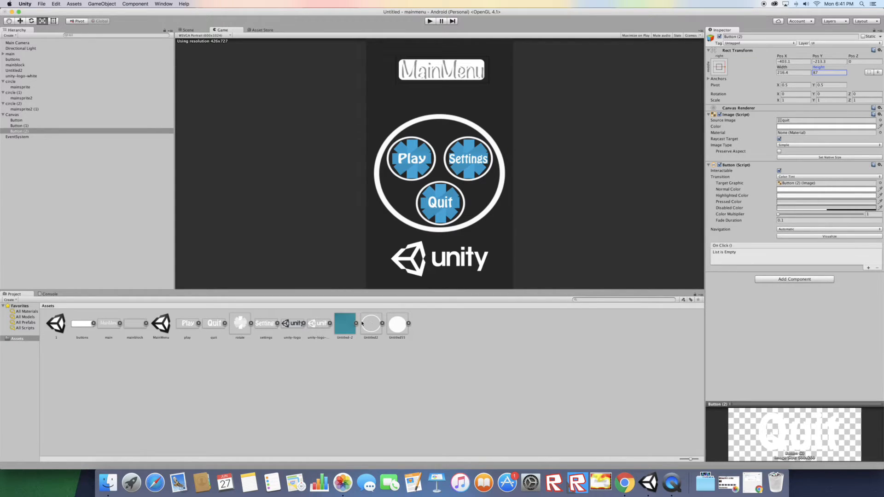
Step: Add another Untitled2 ring sprite to the scene, scale it to about 0.103, and move it up to Y 0.545 between the circles
left_click_drag(374, 326, 75, 221)
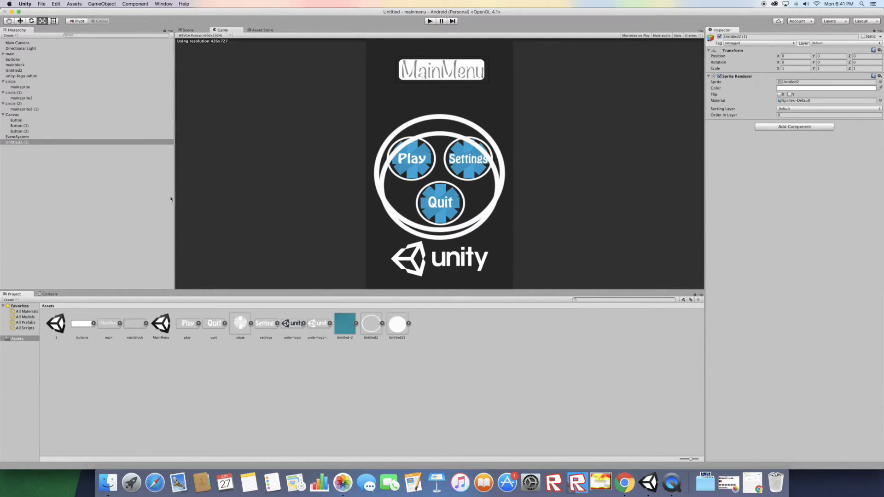
left_click(201, 30)
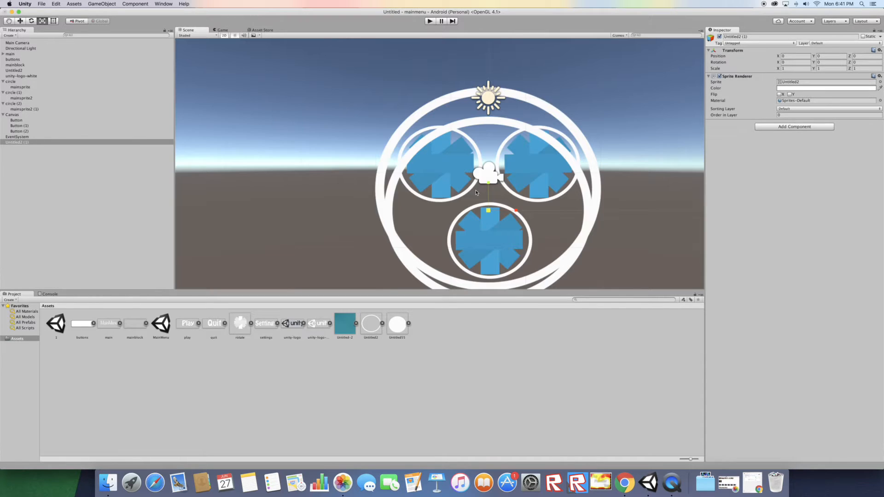
left_click_drag(488, 208, 261, 20)
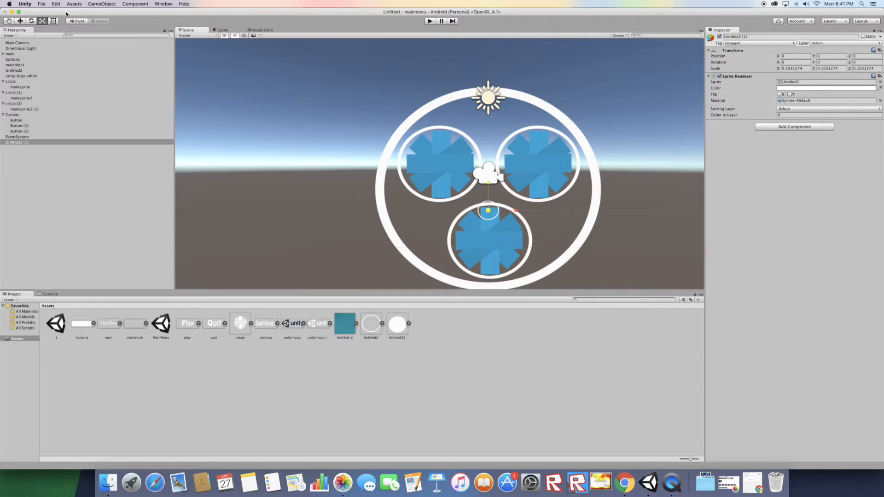
left_click(20, 20)
left_click_drag(489, 183, 491, 161)
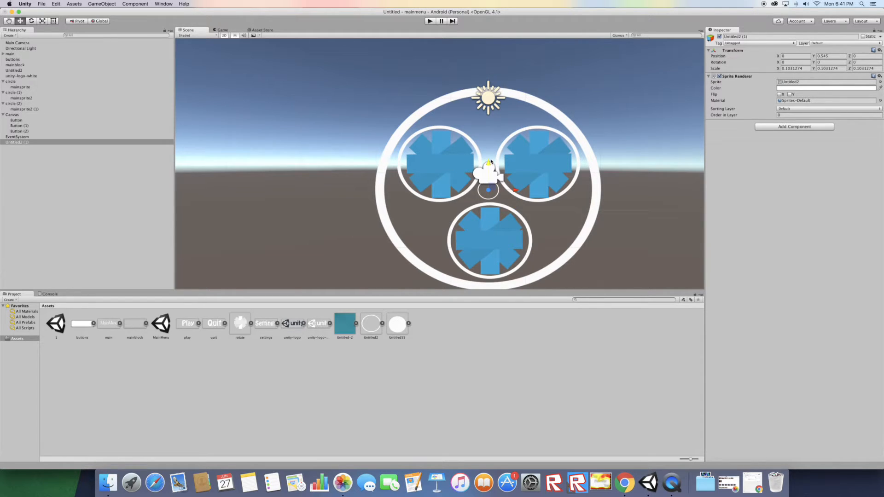
Step: Add the filled white circle sprite, scale it to about 0.09, and move it up to Y 0.573 inside the small ring
left_click_drag(397, 331, 151, 203)
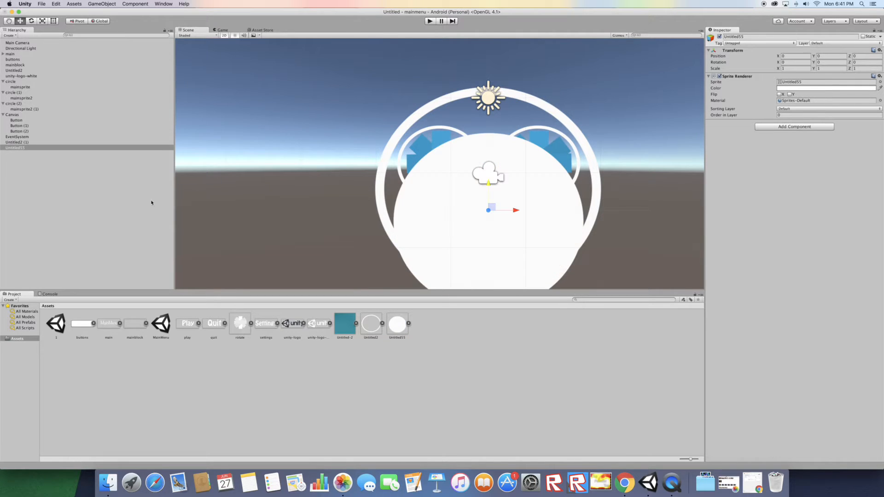
left_click(42, 21)
left_click_drag(490, 213, 453, 225)
left_click(20, 21)
left_click_drag(491, 186, 499, 159)
left_click(43, 21)
left_click_drag(485, 189, 482, 195)
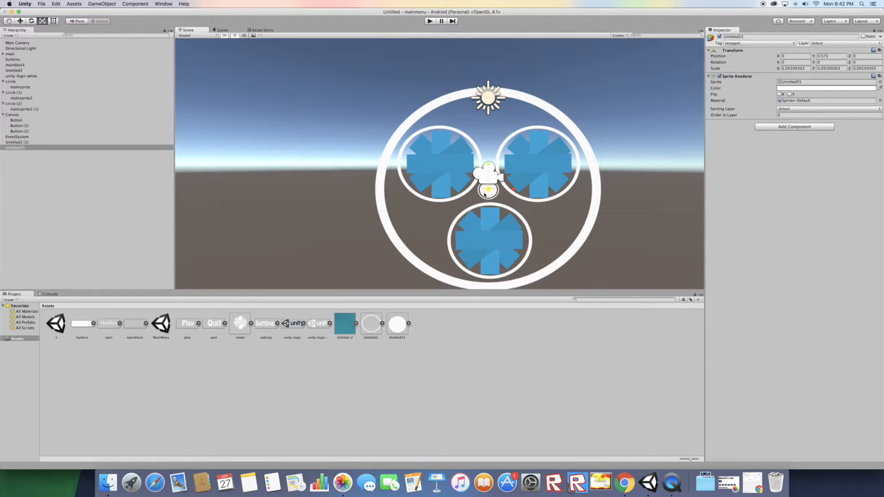
left_click(222, 31)
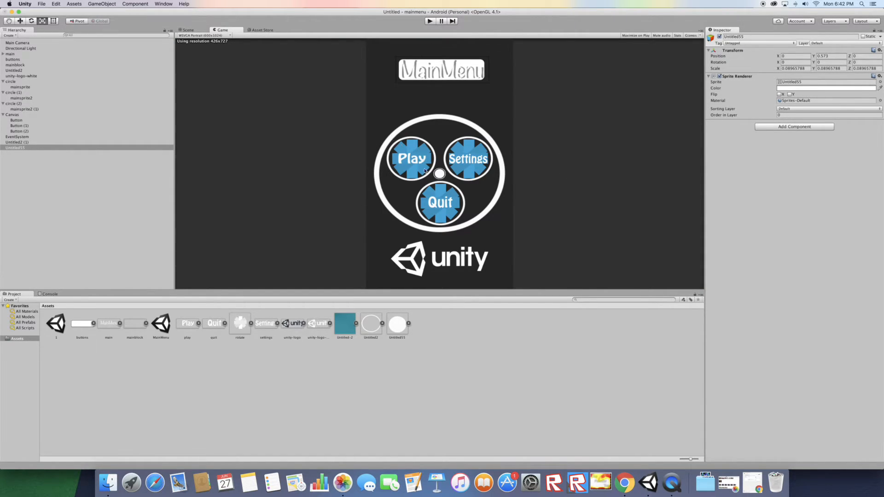
Step: Create a C# script named Main in the Assets folder
left_click(572, 375)
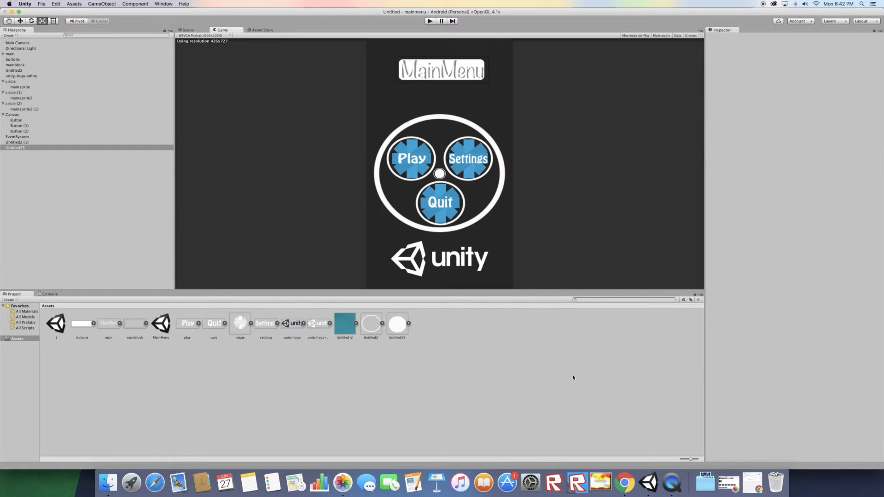
right_click(522, 330)
mouse_move(554, 334)
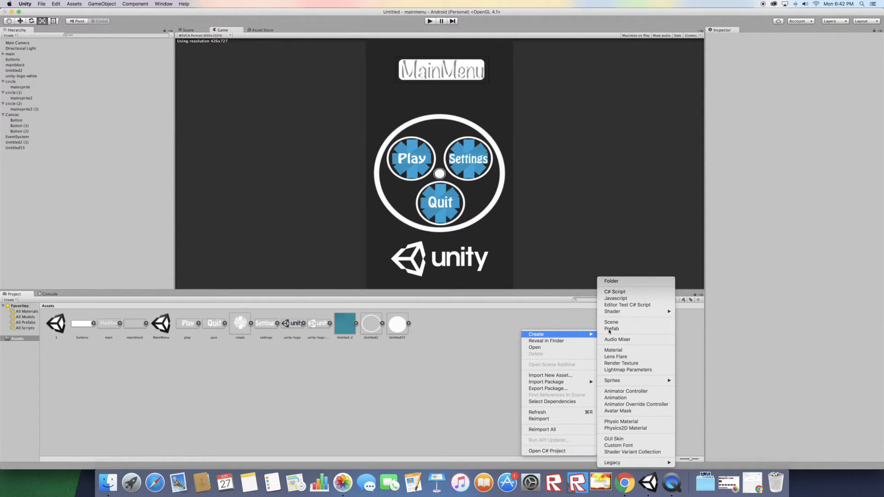
left_click(641, 295)
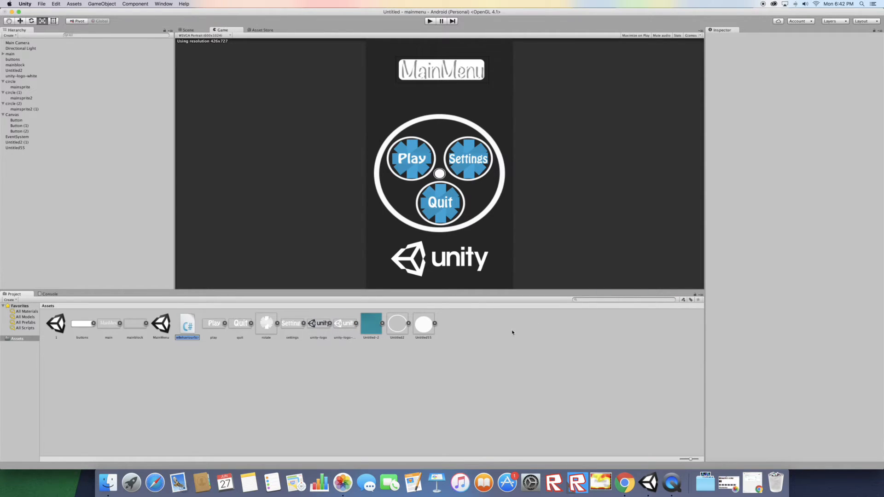
type("Main")
key("Return")
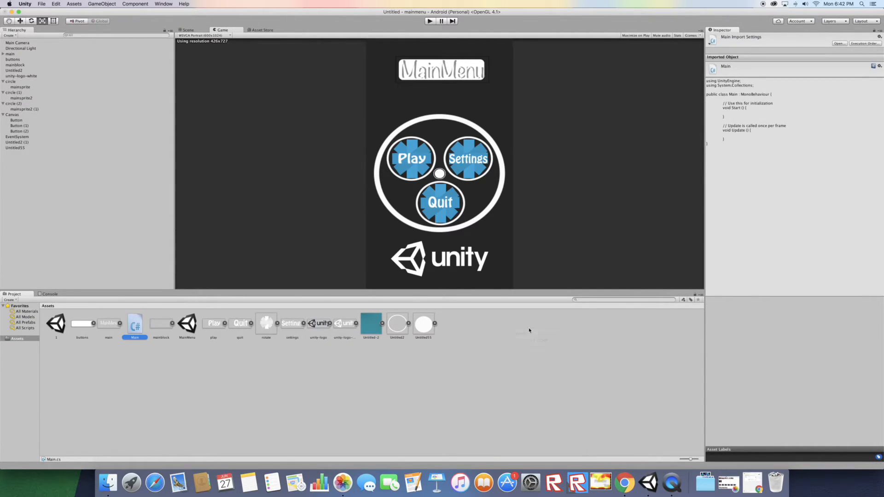
Step: Open the Main script for editing in MonoDevelop
right_click(525, 331)
mouse_move(539, 334)
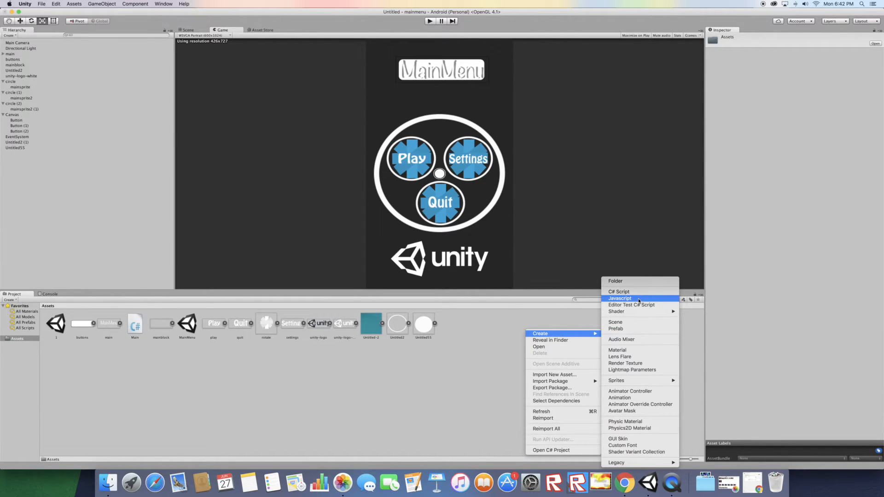
left_click(141, 327)
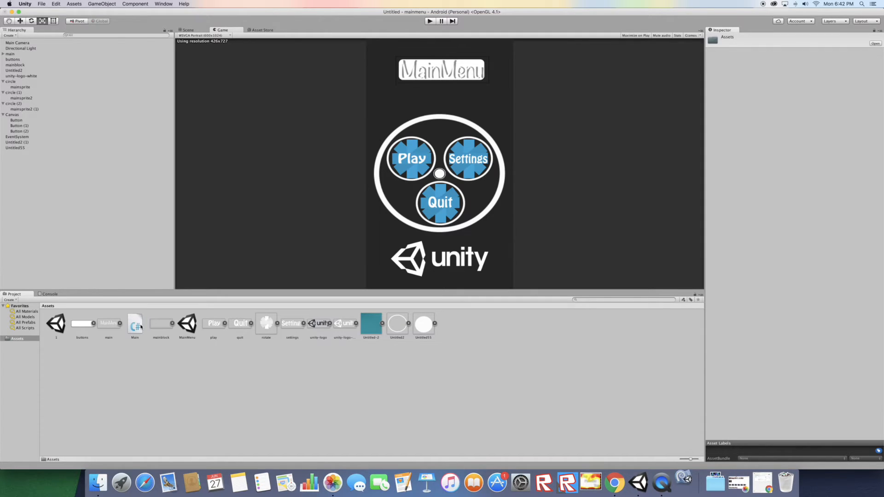
left_click(135, 325)
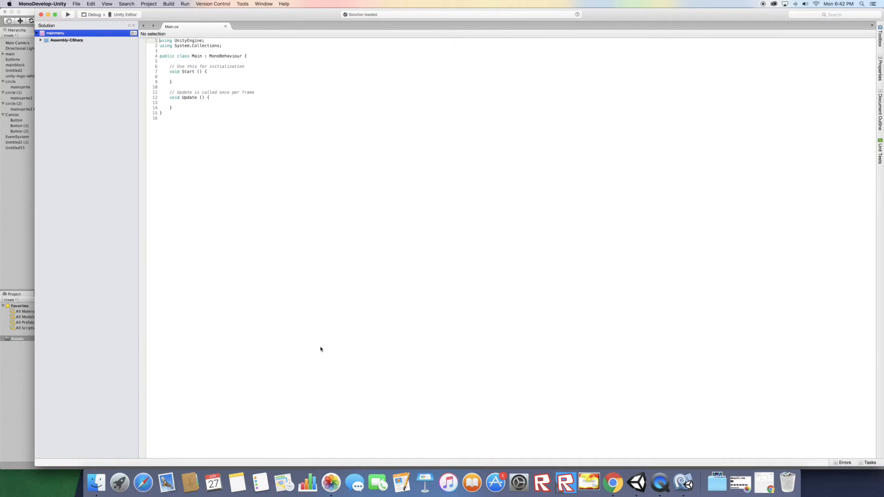
Step: Delete the default Start and Update methods with their comments from the Main class
left_click_drag(170, 66, 217, 107)
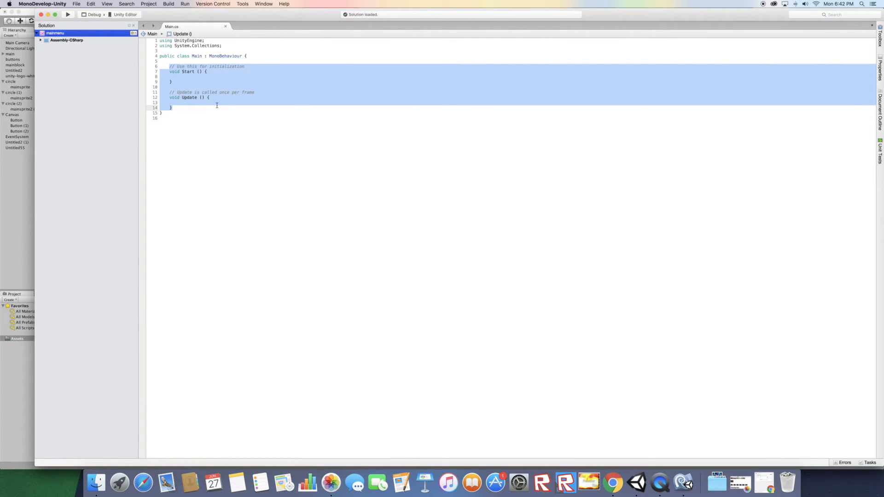
key("BackSpace")
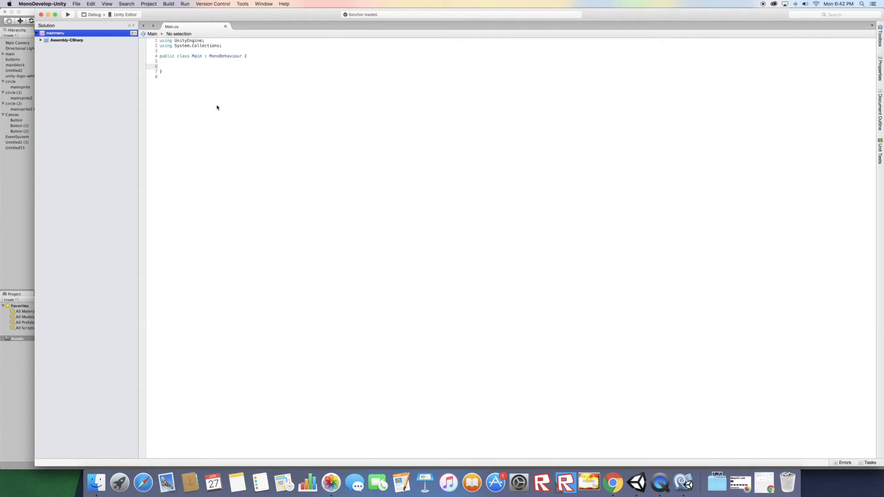
key("BackSpace")
Step: Declare an empty public void Play() method in the Main class
type("publi")
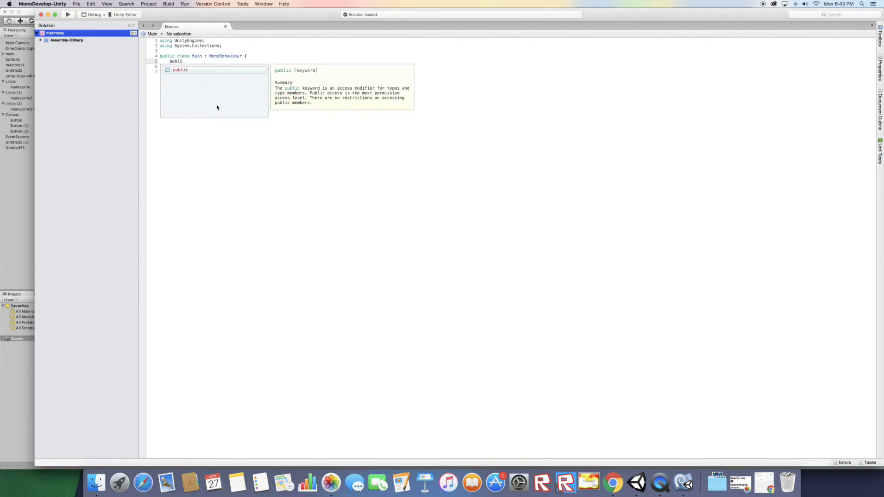
type("c voi")
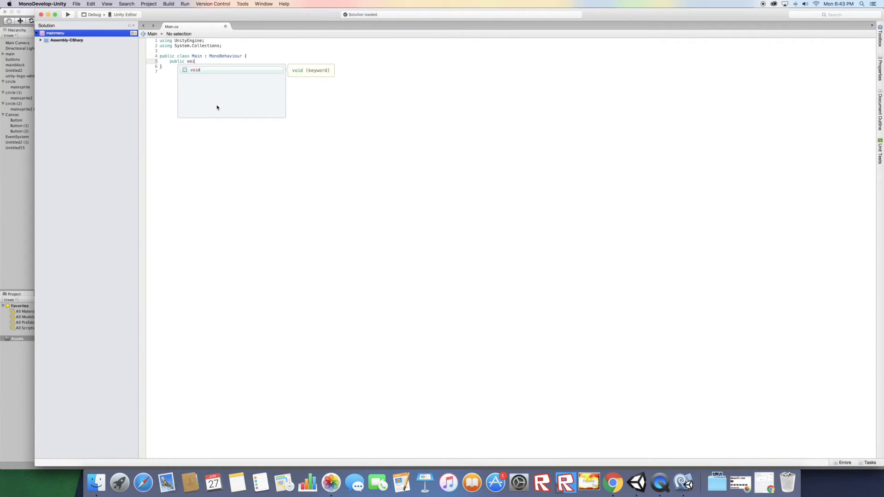
type("d ")
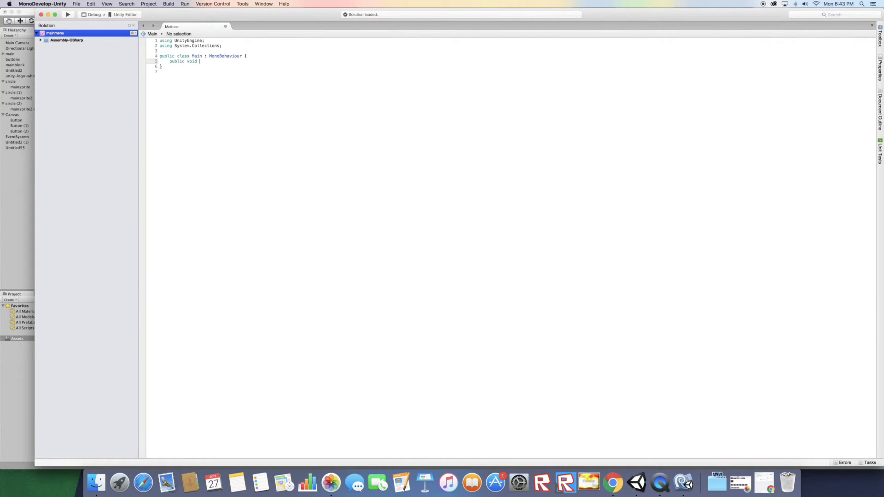
type("Play(){")
key("Return")
type("}")
key("Return")
Step: Make the Play method load scene 1 with Application.LoadLevel ("1");
left_click(169, 67)
type("Application.loa")
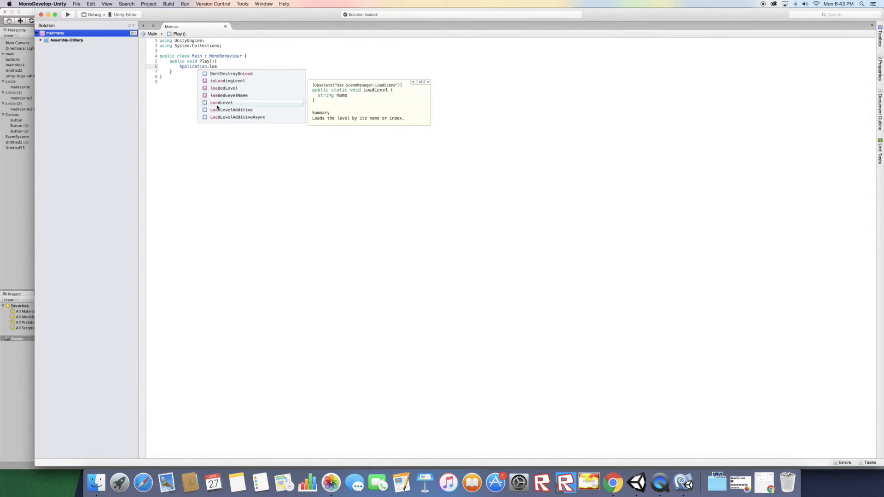
key("Return")
type("(")
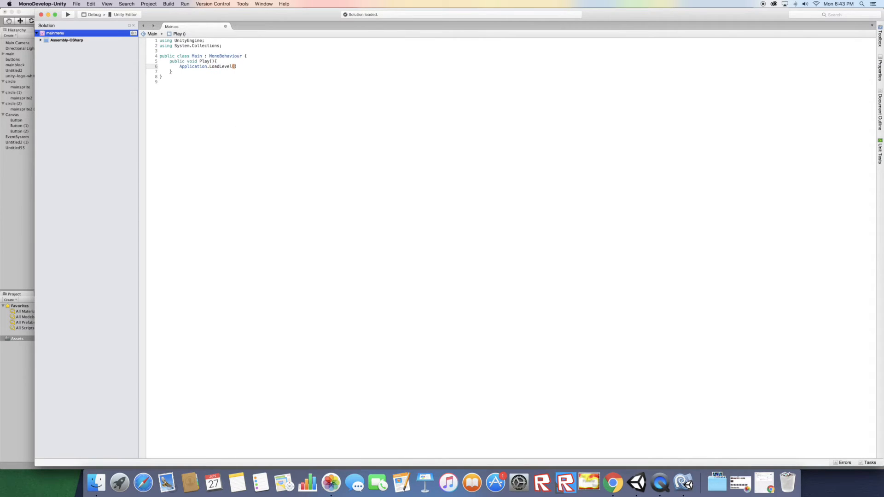
type("\"")
type("1\");")
Step: Declare an empty public void Settings() method below the Play method
left_click(172, 71)
key("Return")
type("publ")
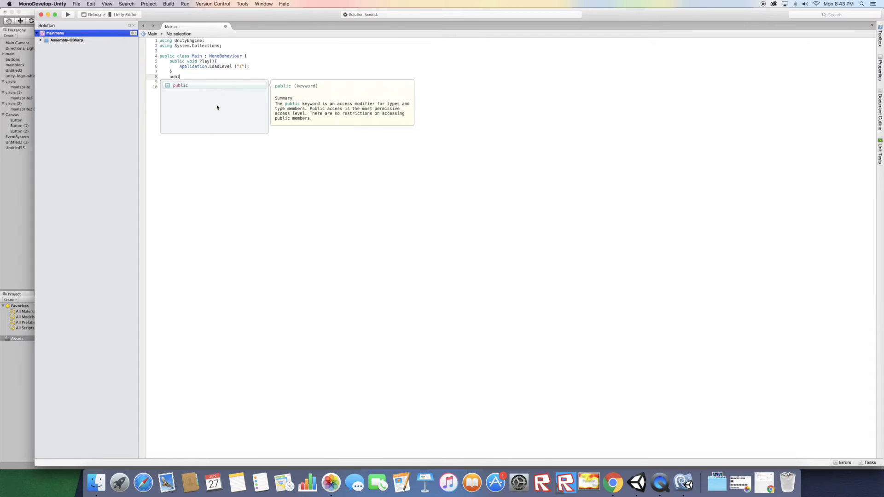
type("ic void Settin")
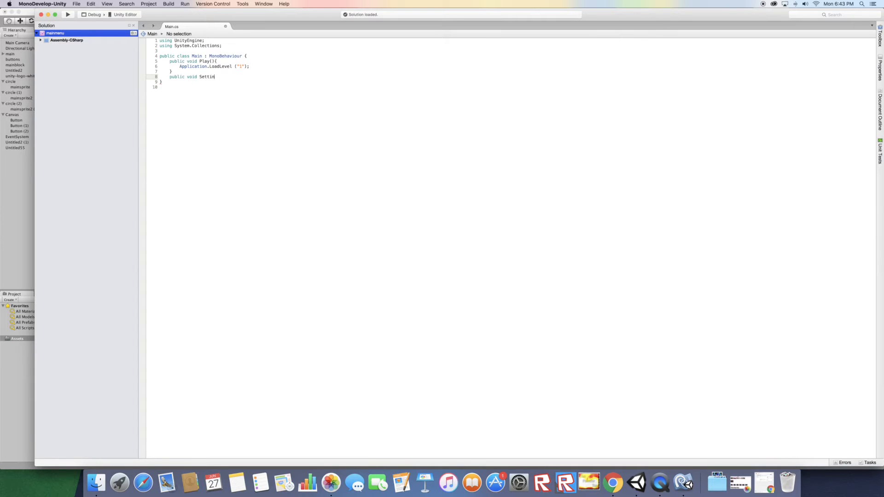
type("gs(){")
key("Return")
key("Return")
type("}")
left_click(160, 82)
left_click(160, 87)
Step: Make the Settings method load scene s with Application.LoadLevel ("s");
left_click(169, 82)
type("Application.loa")
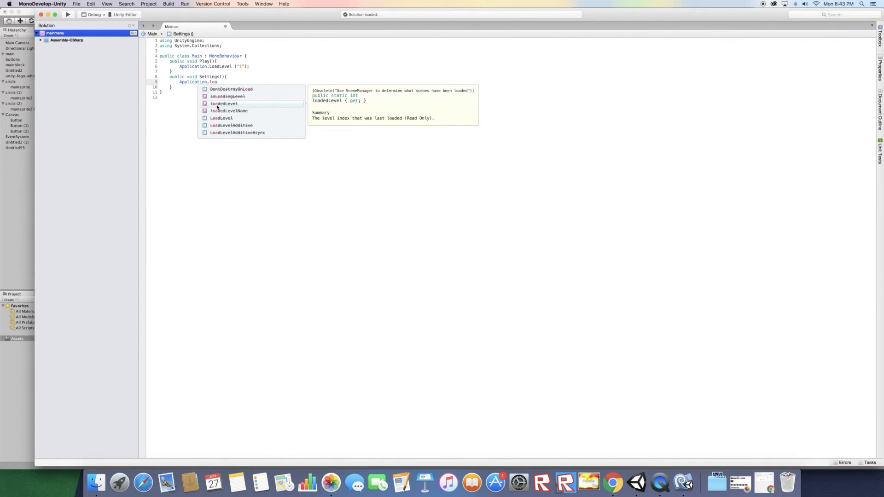
key("Down")
key("Down")
key("Return")
type("(\"")
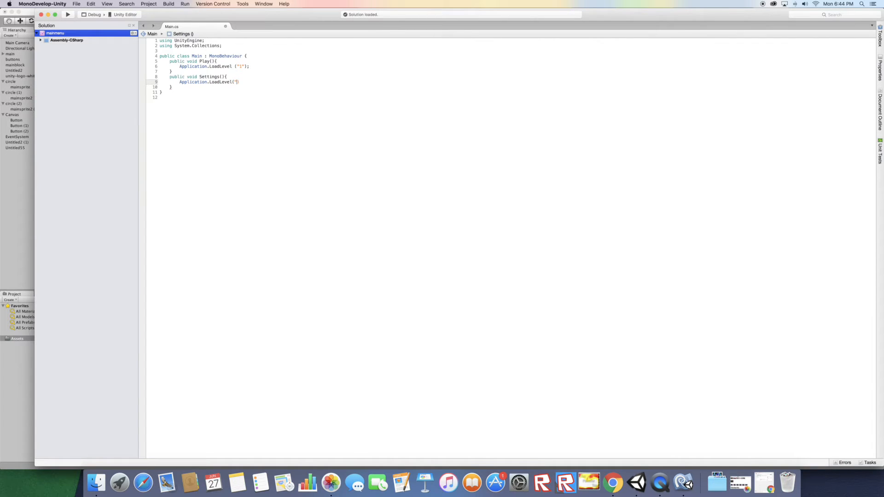
type("s\");")
key("Return")
key("BackSpace")
Step: Declare an empty public void Quit() method below the Settings method
left_click(173, 87)
key("Return")
type("publ")
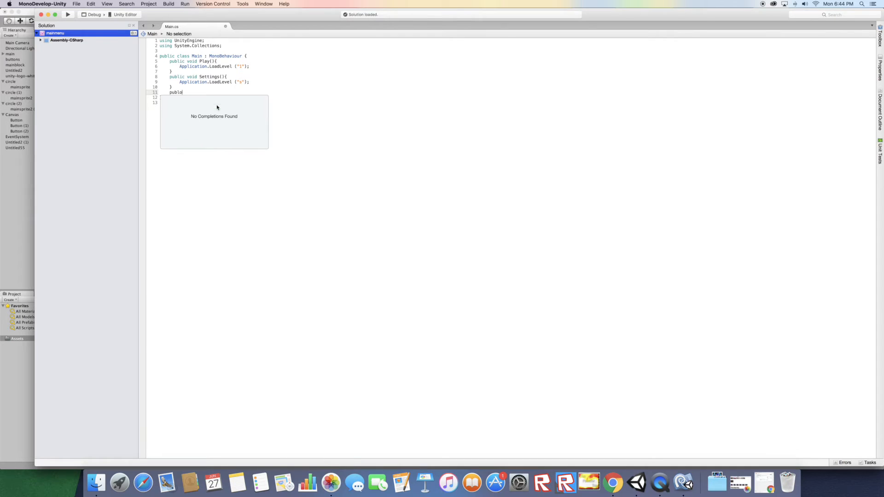
type("ic void")
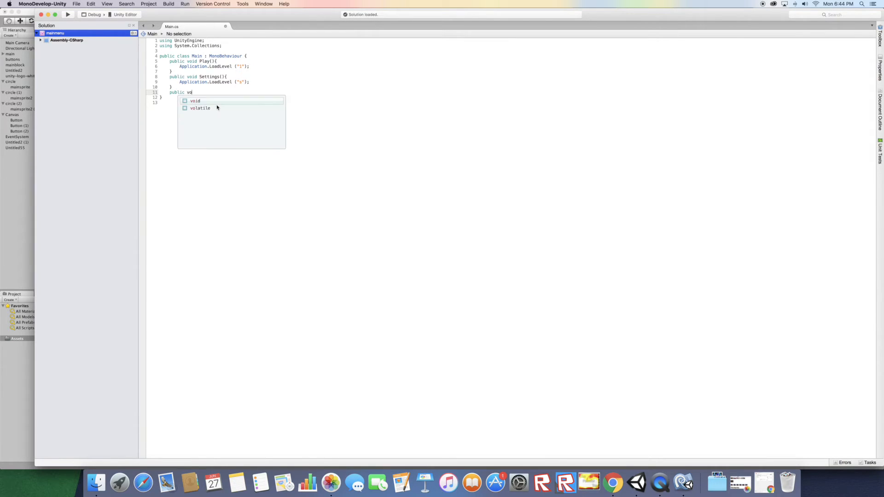
type(" Quit(){")
key("Return")
key("Return")
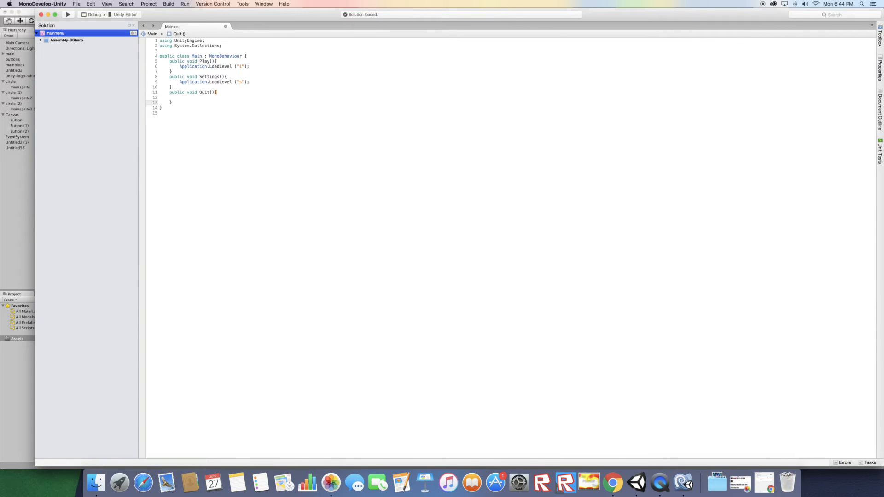
Step: Make the Quit method call Application.Quit (); and save the script
left_click(170, 97)
type("A")
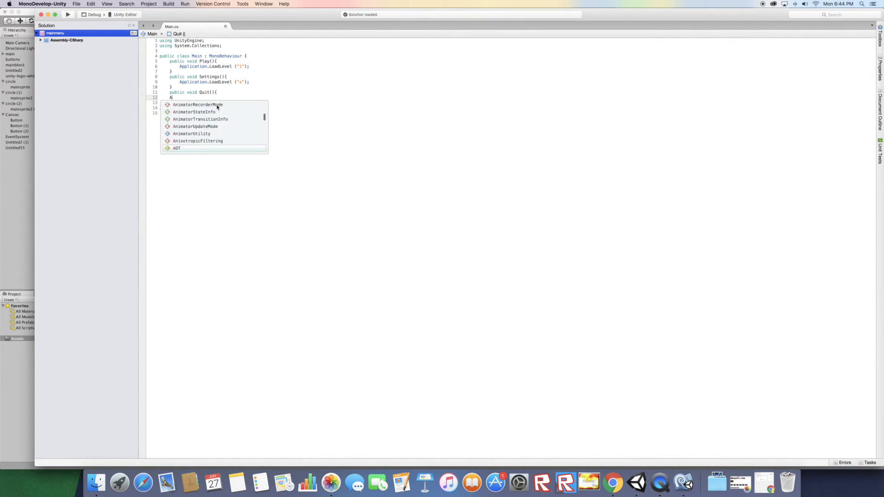
type("pplication.Quit")
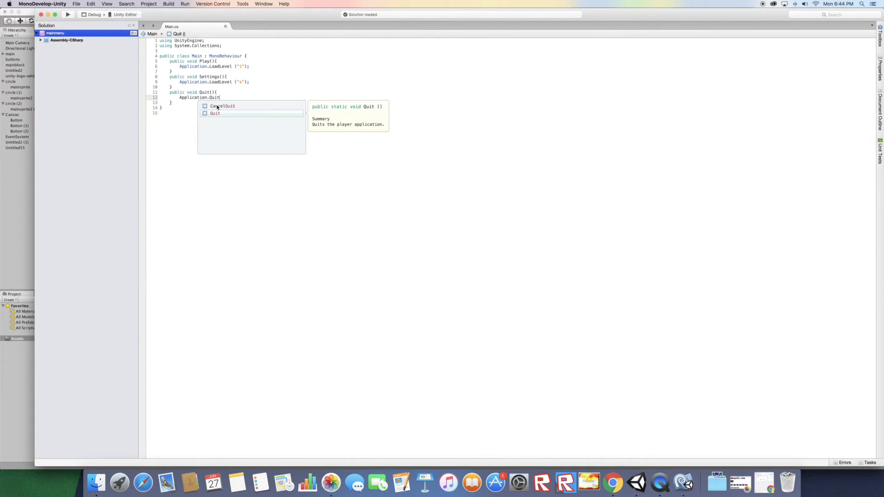
key("Return")
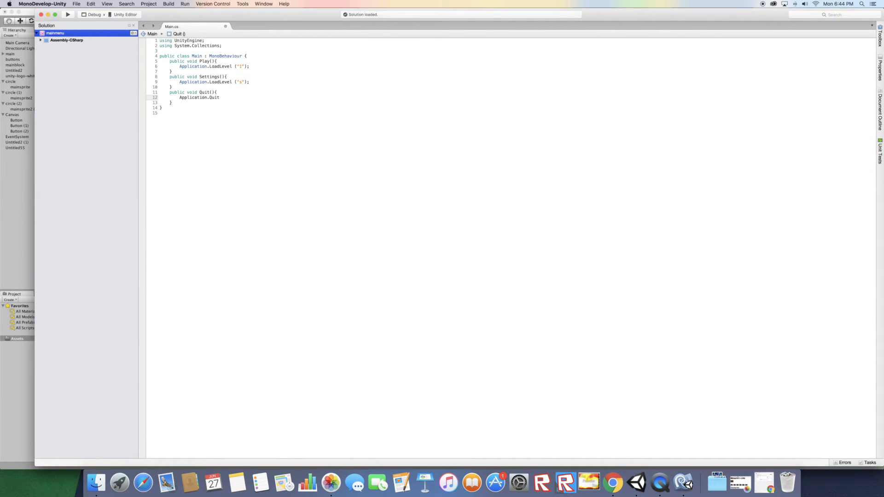
type("();")
left_click(77, 4)
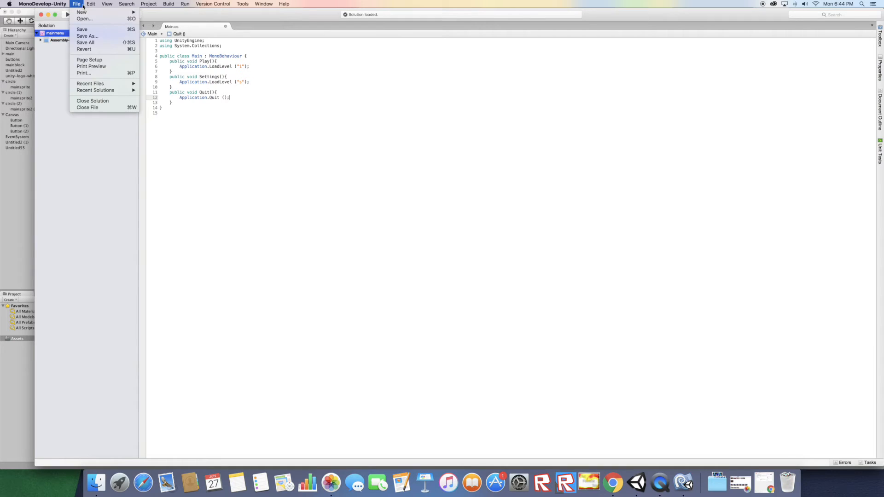
left_click(90, 33)
Step: Switch to the Unity editor and attach the Main script to the Canvas object
left_click(23, 197)
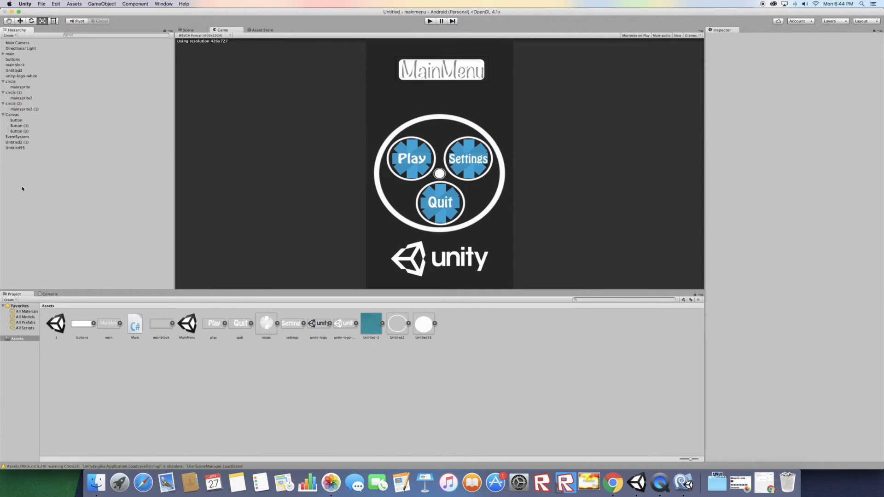
left_click(10, 116)
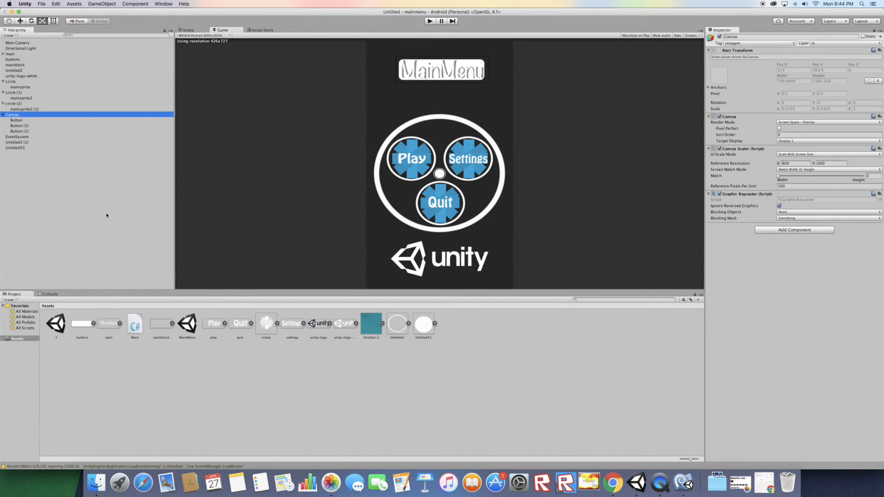
left_click_drag(131, 326, 789, 245)
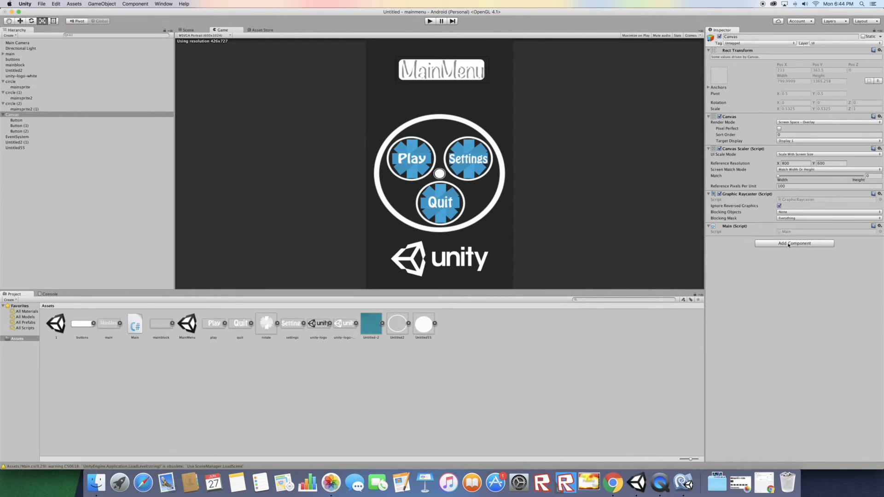
Step: Add an On Click event to the Play button that calls Main.Play on the Canvas
left_click(24, 121)
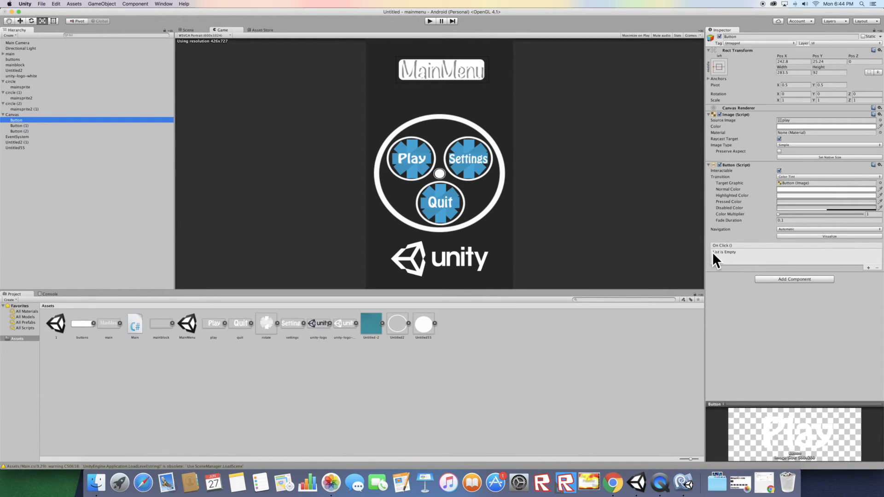
left_click(868, 268)
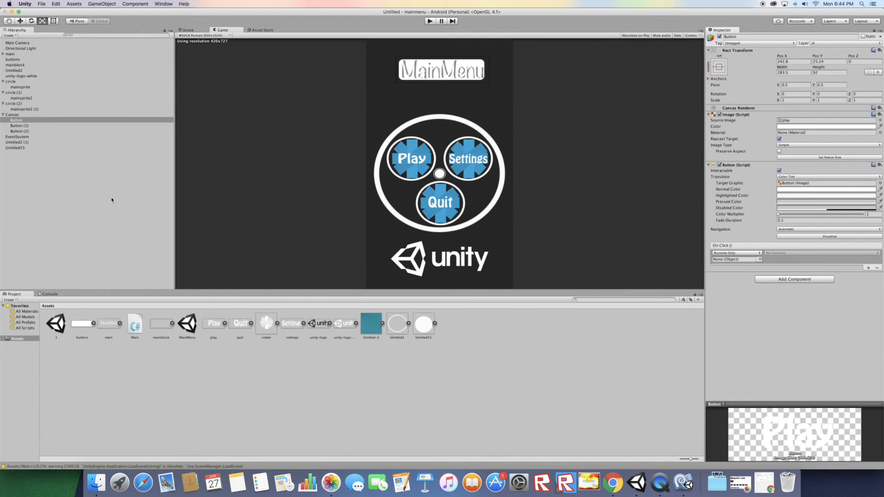
left_click_drag(16, 120, 732, 261)
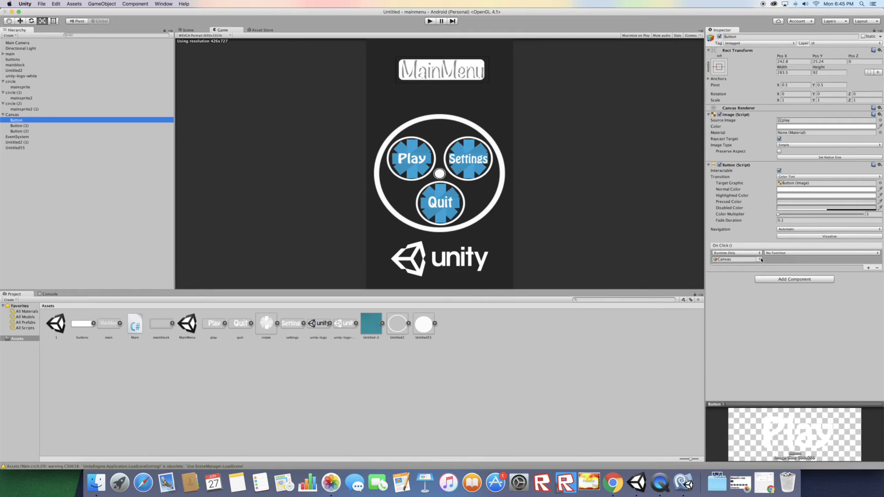
left_click(801, 254)
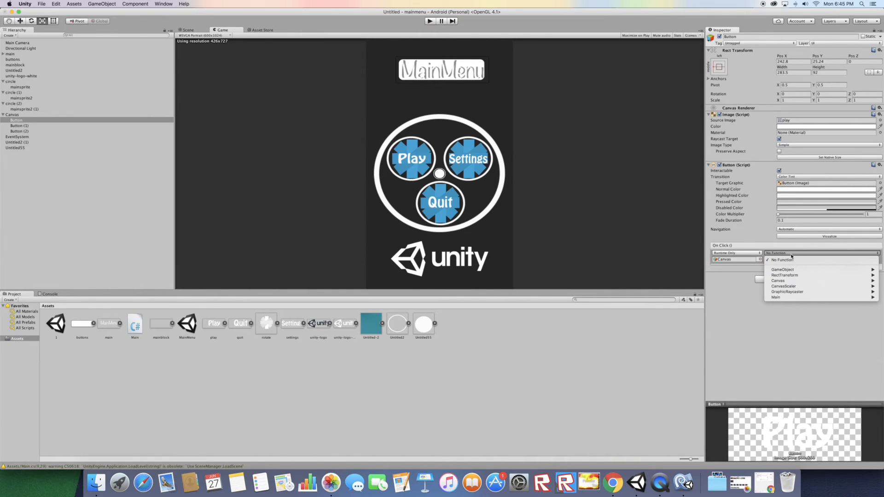
mouse_move(789, 297)
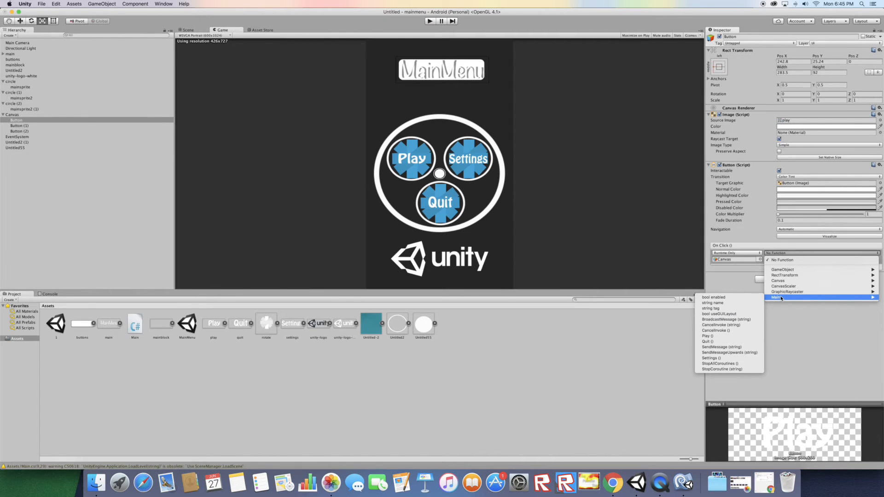
left_click(725, 337)
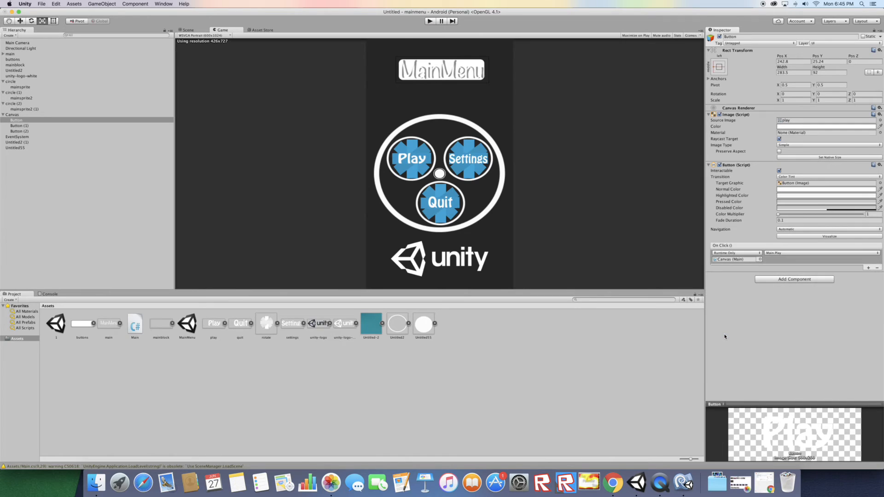
Step: Add an On Click event to the Settings button, Button (1), that calls Main.Settings on the Canvas
left_click(16, 125)
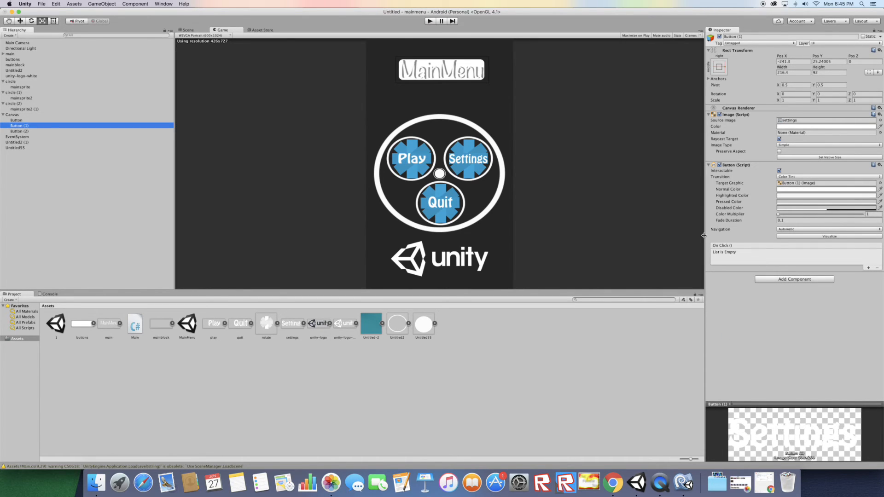
left_click(868, 268)
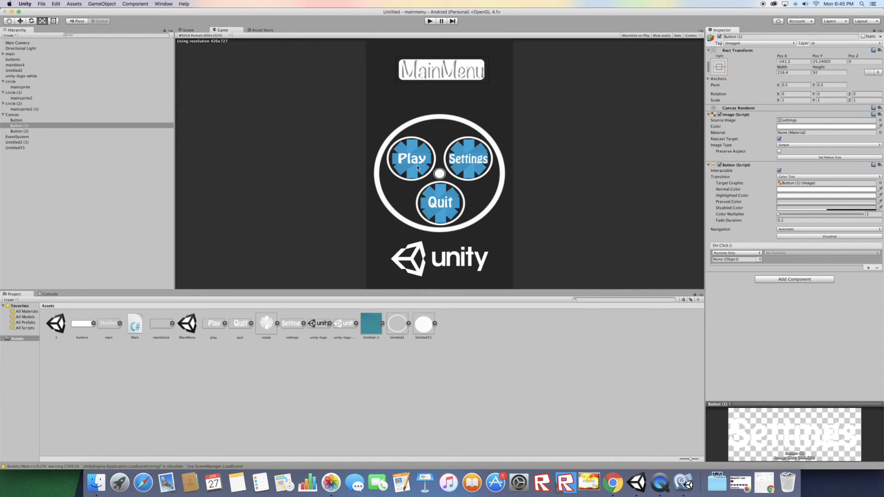
left_click_drag(20, 115, 737, 260)
left_click(776, 252)
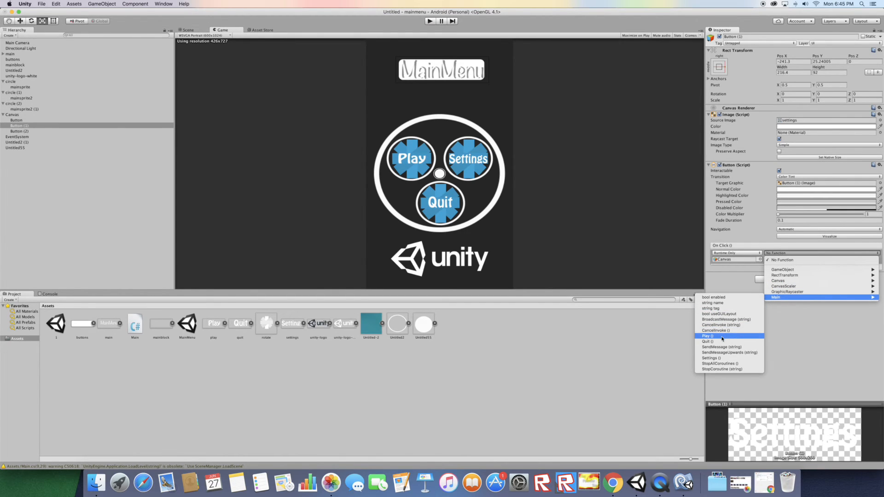
left_click(722, 358)
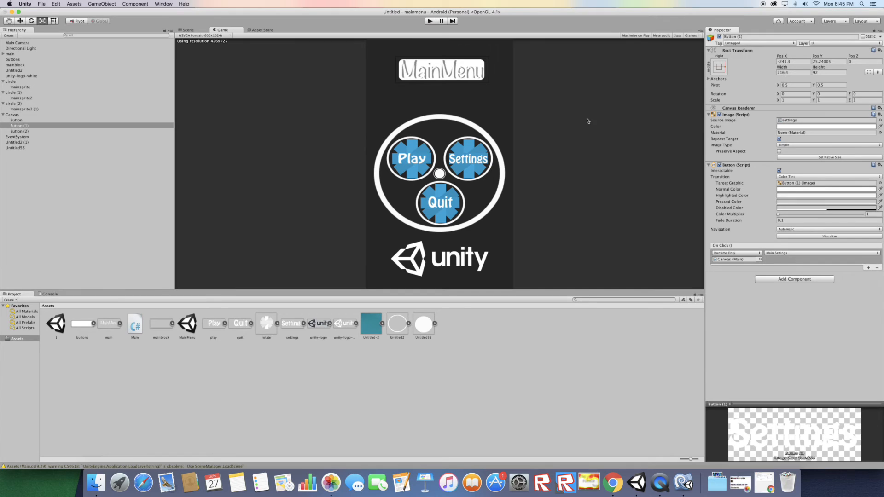
Step: Add an On Click event to the Quit button, Button (2), that calls Main.Quit on the Canvas
left_click(28, 131)
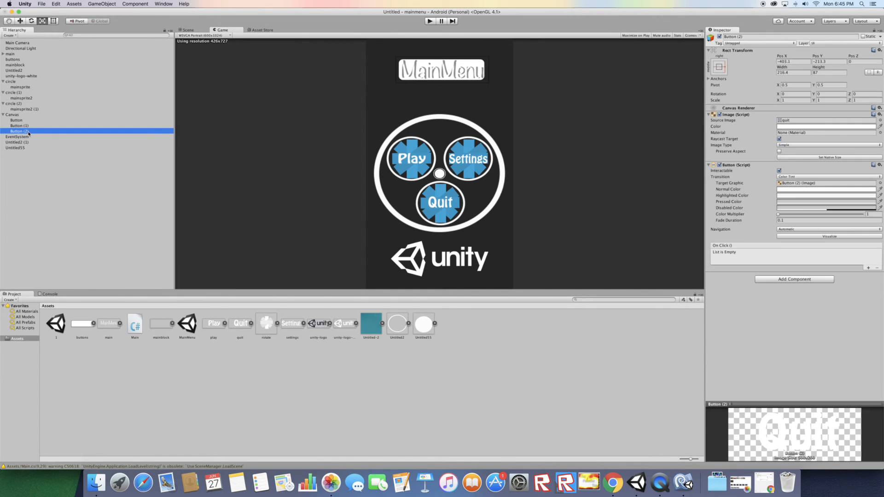
left_click(867, 268)
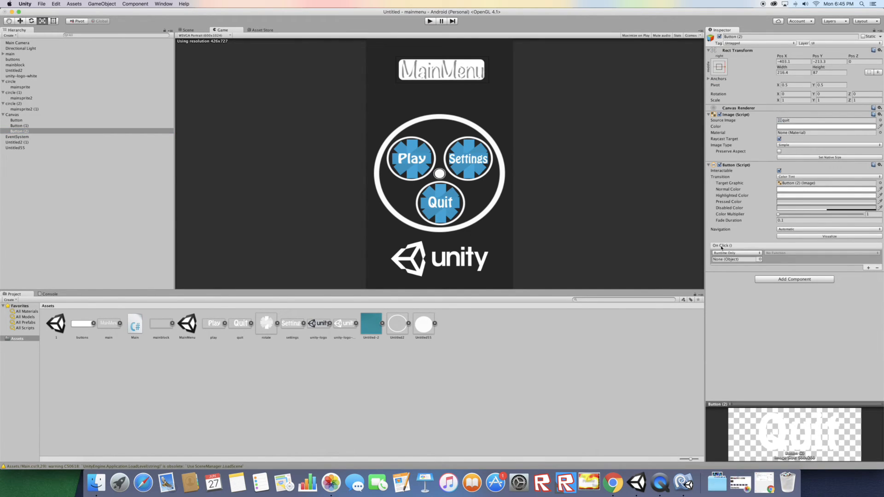
left_click_drag(12, 114, 738, 261)
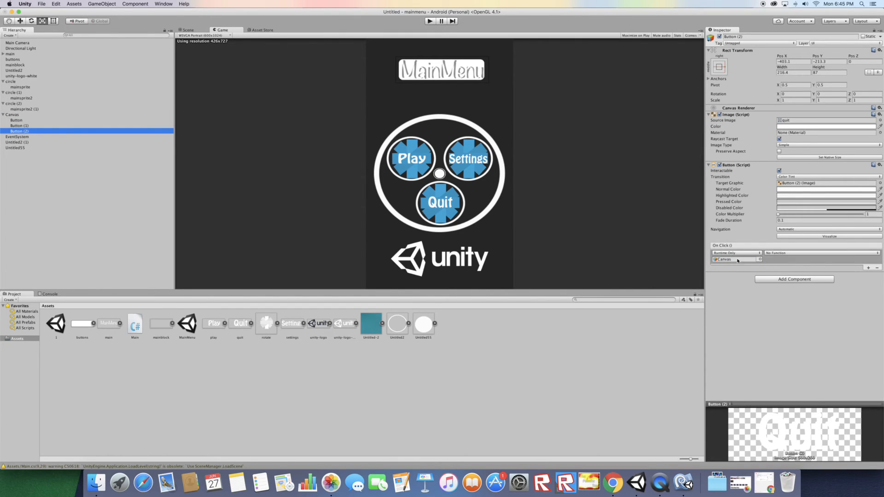
left_click(791, 254)
mouse_move(786, 298)
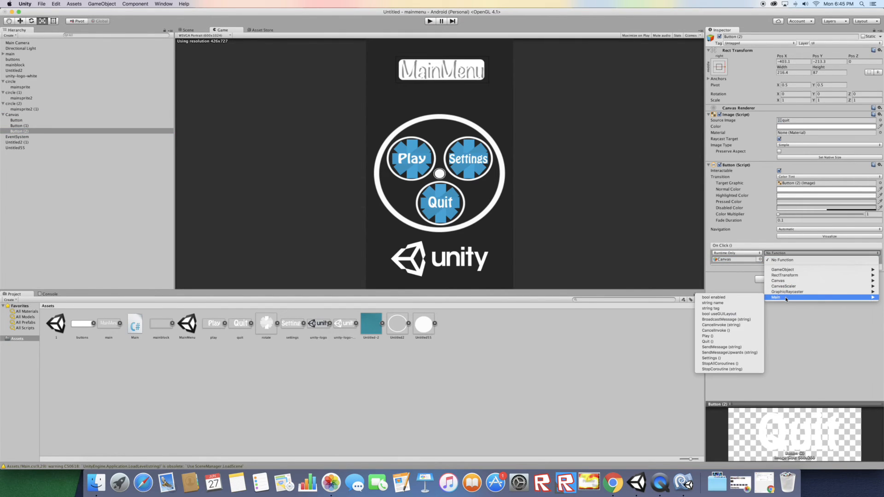
left_click(706, 342)
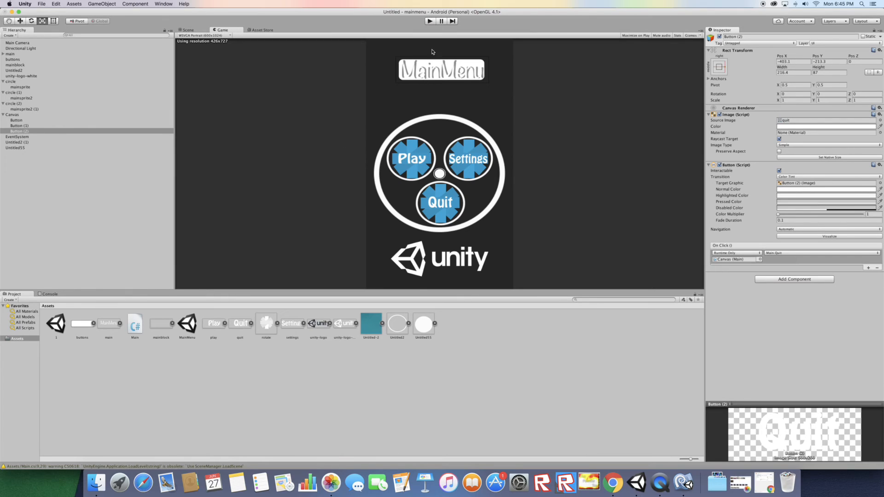
Step: Run the scene in play mode, test the Settings button of the menu, and stop playback
left_click(430, 21)
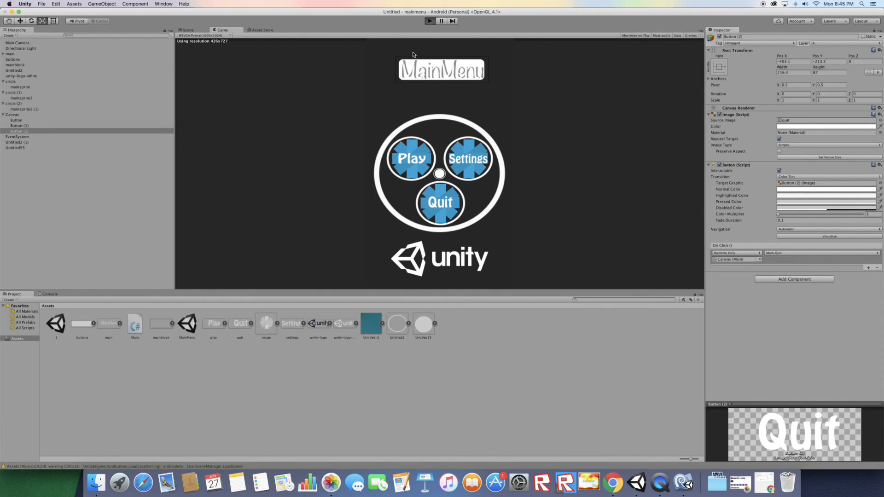
key("super+p")
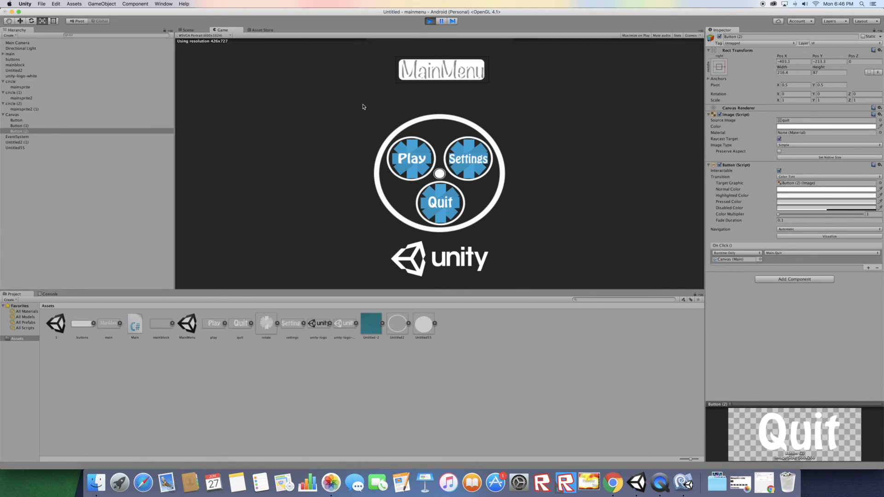
left_click(461, 175)
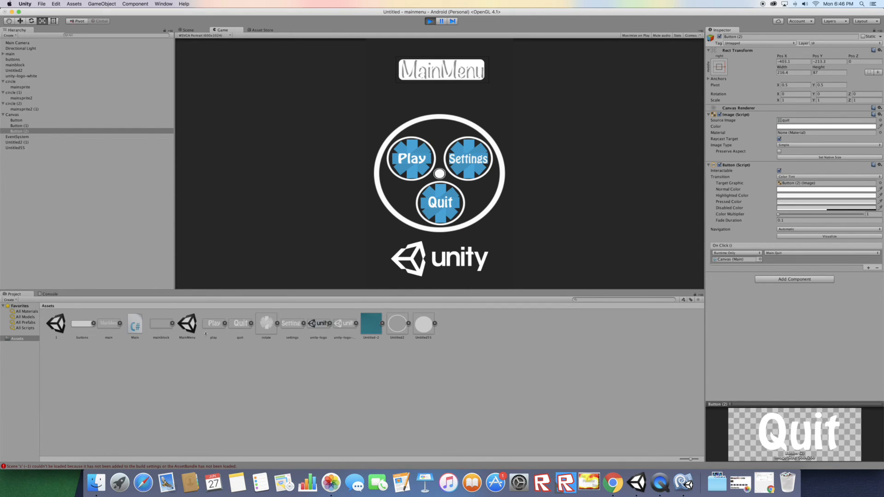
left_click(430, 22)
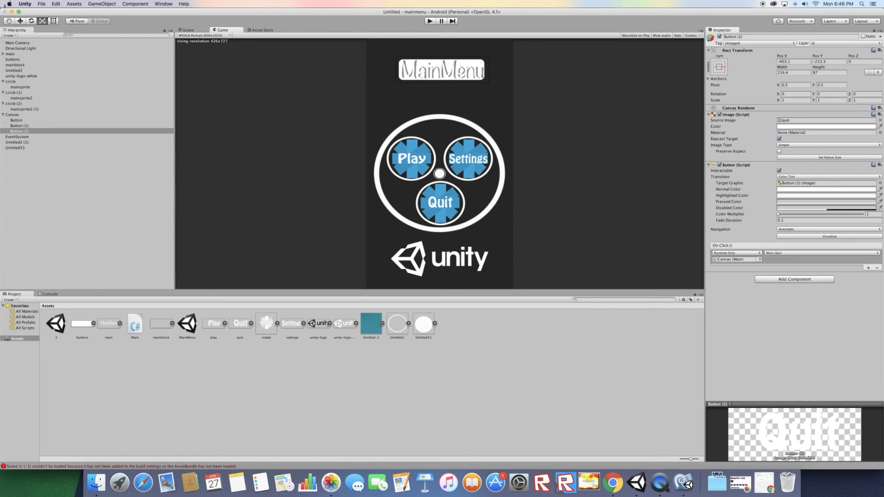
Step: Save the menu scene as Main in the Assets folder
left_click(42, 4)
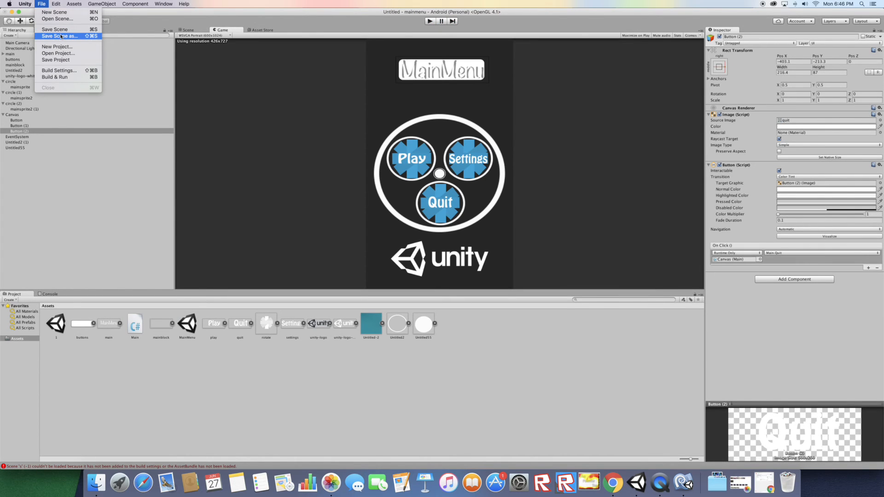
left_click(99, 43)
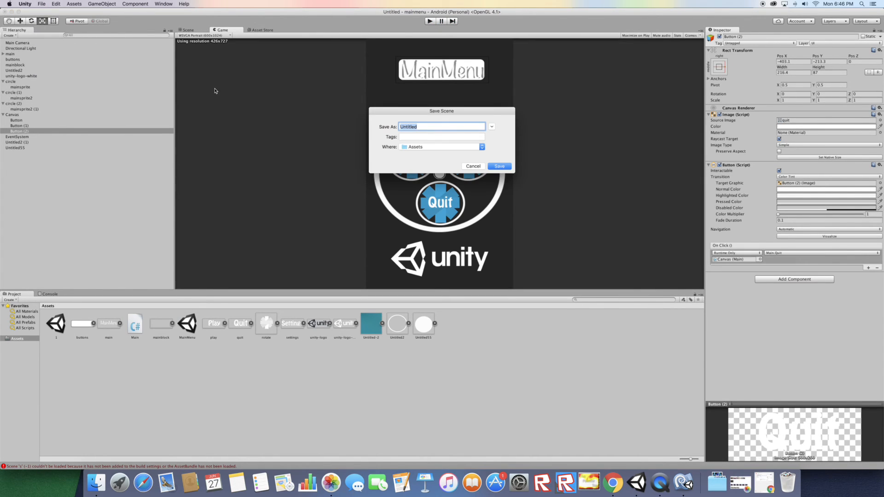
type("Main")
key("Return")
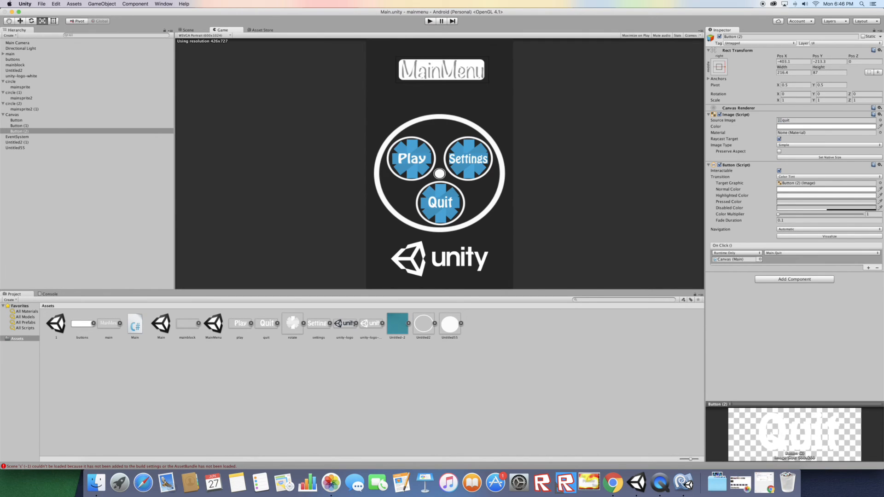
Step: Add the open Main scene to the scenes in the build and close the build settings
left_click(46, 3)
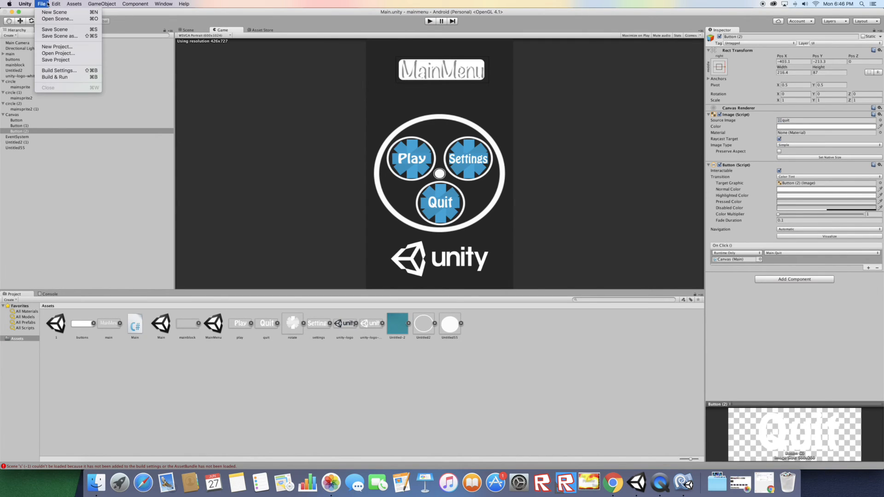
left_click(59, 70)
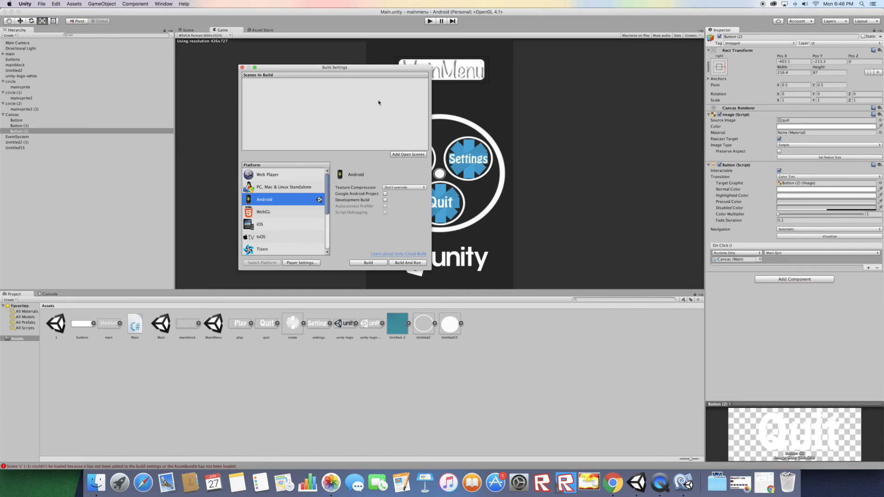
left_click(404, 153)
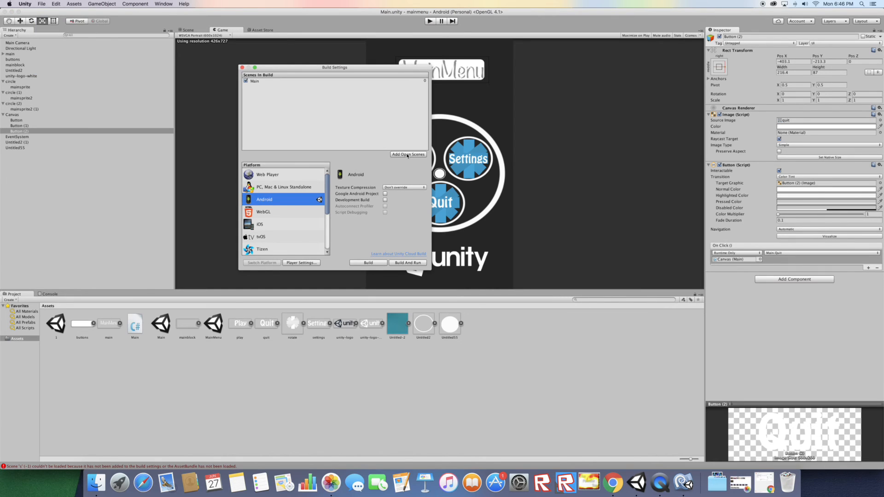
left_click(242, 68)
Step: Create a new scene and add a cube with X position 0.1, X scale 3.8 and Y scale 3.5
left_click(41, 3)
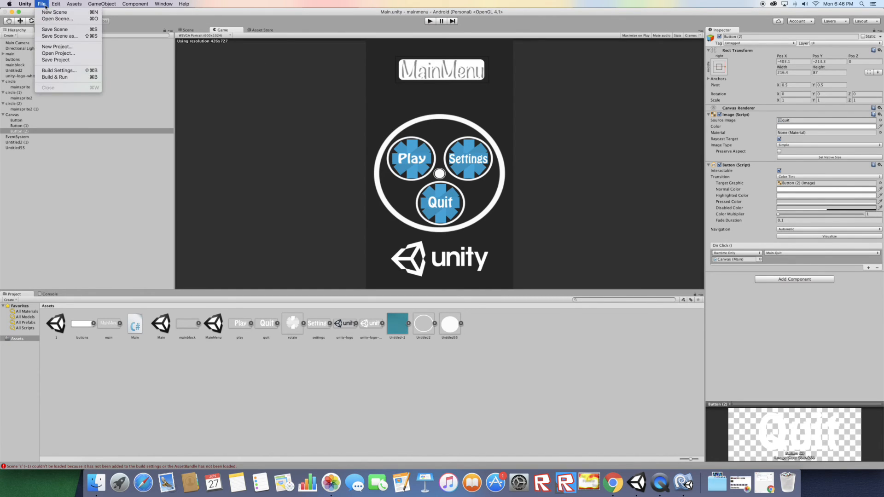
left_click(49, 11)
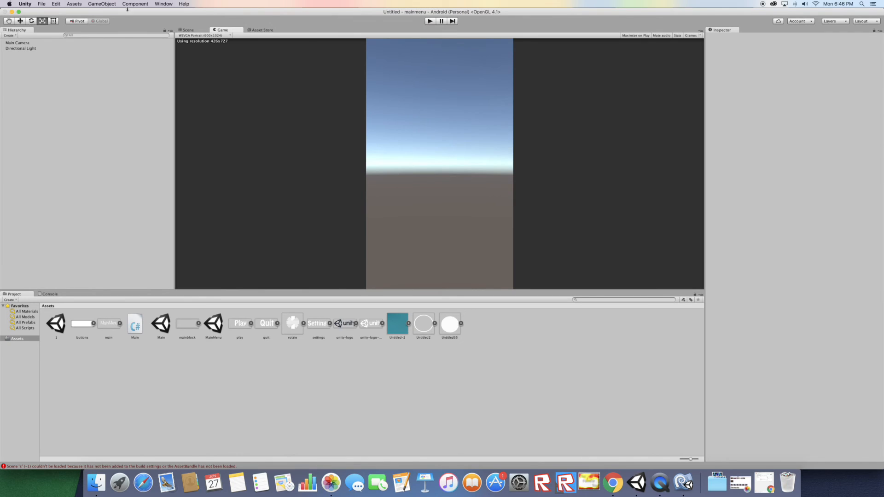
left_click(102, 3)
mouse_move(134, 25)
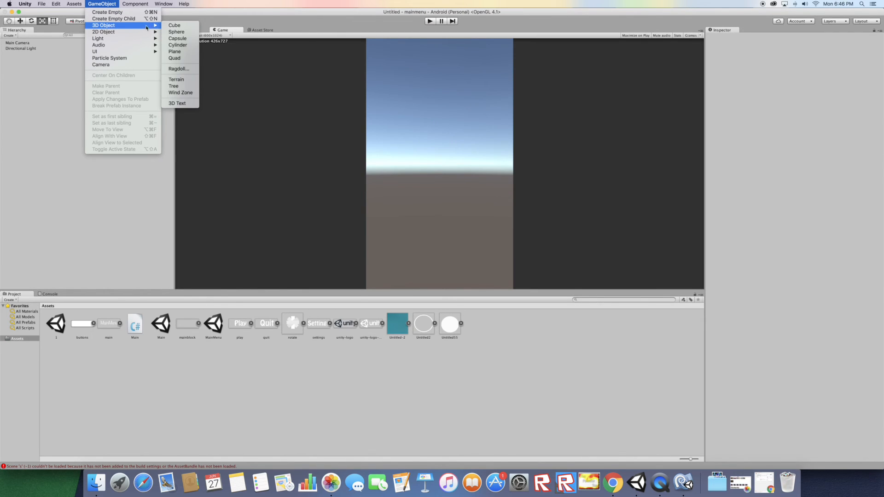
left_click(174, 25)
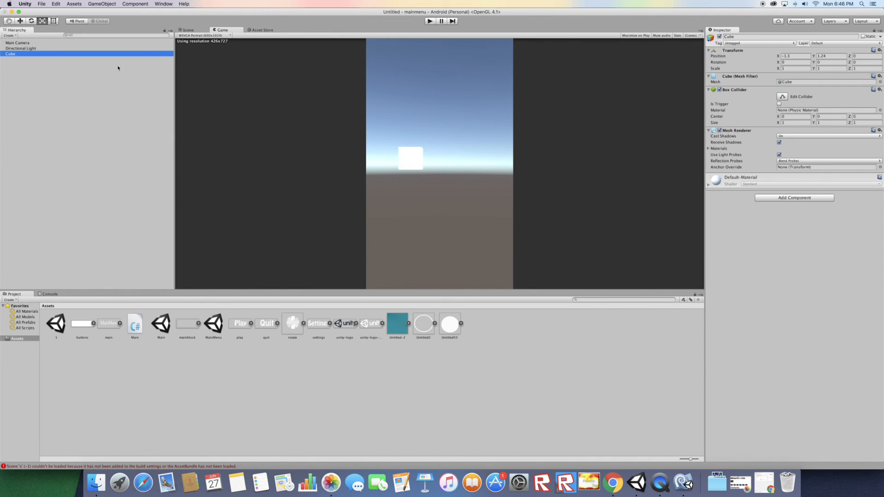
left_click_drag(778, 56, 834, 42)
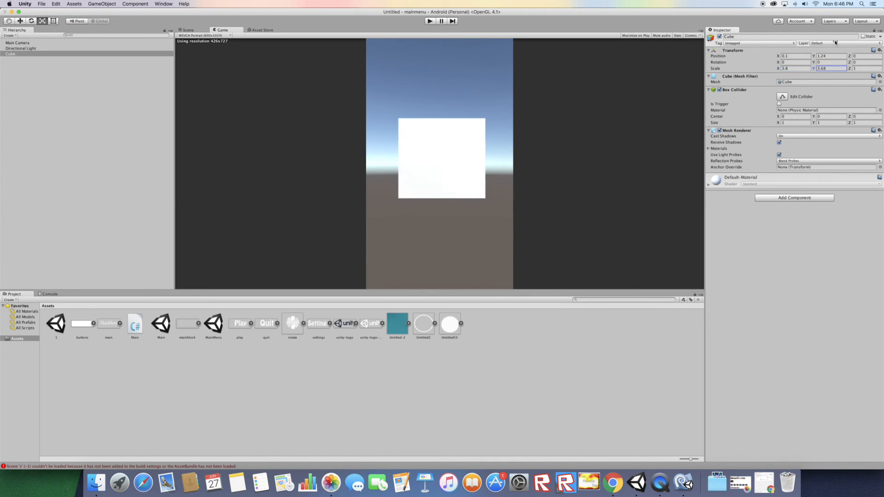
Step: Save the new cube scene as s in the Assets folder
left_click(41, 4)
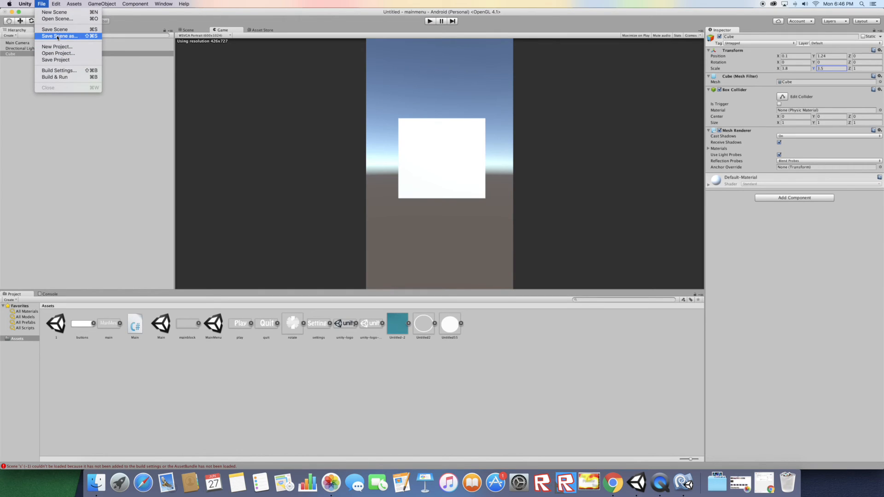
left_click(58, 36)
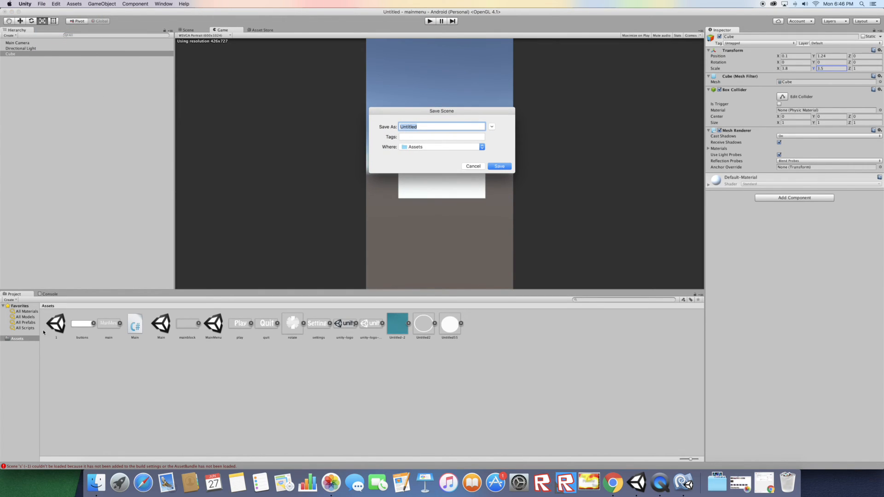
type("s")
left_click(501, 166)
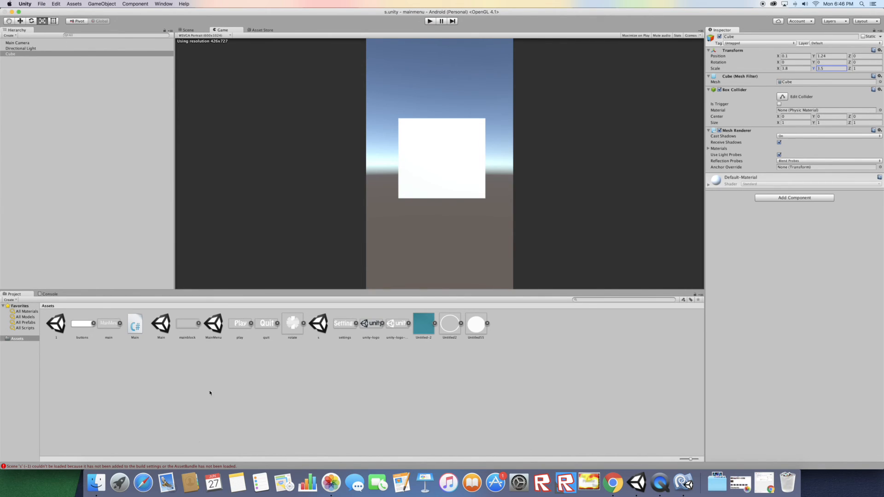
Step: Add scenes 1 and s after Main to the scenes in the build and close the build settings
double_click(56, 324)
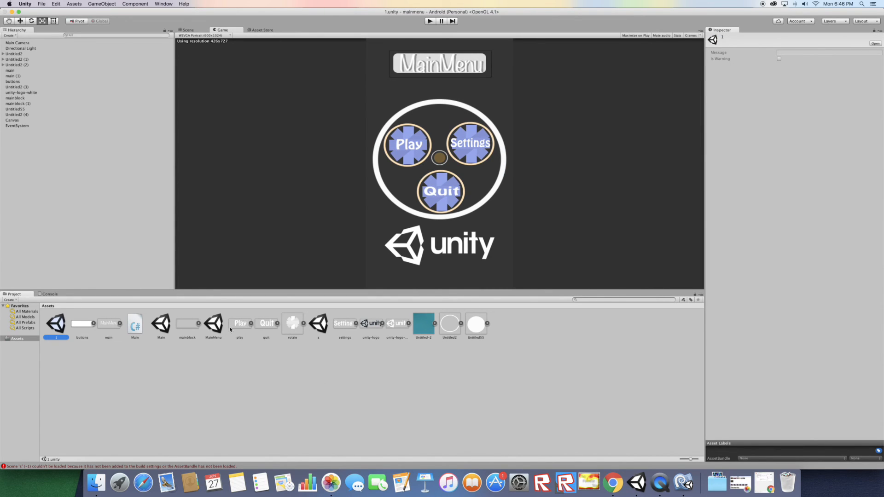
double_click(161, 324)
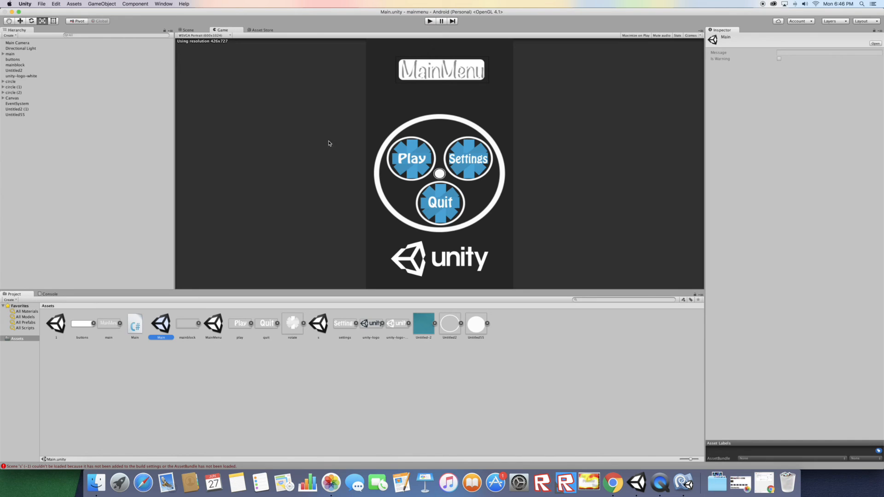
left_click(41, 3)
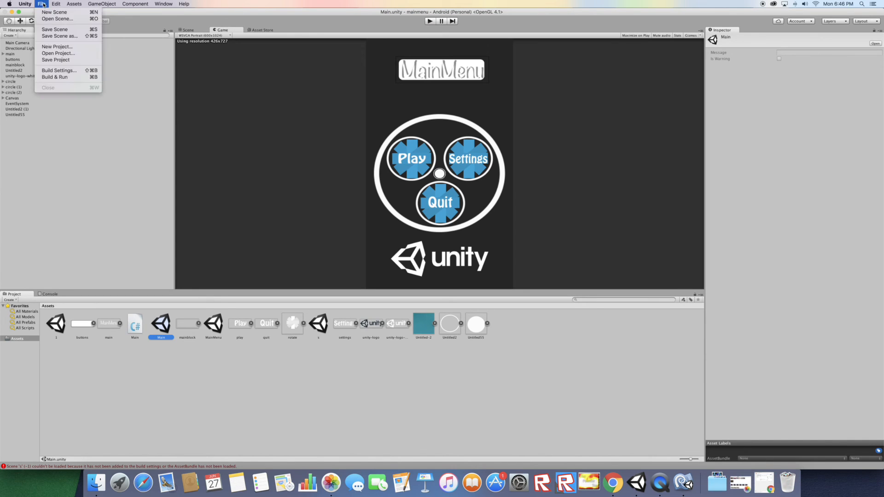
left_click(68, 72)
double_click(64, 327)
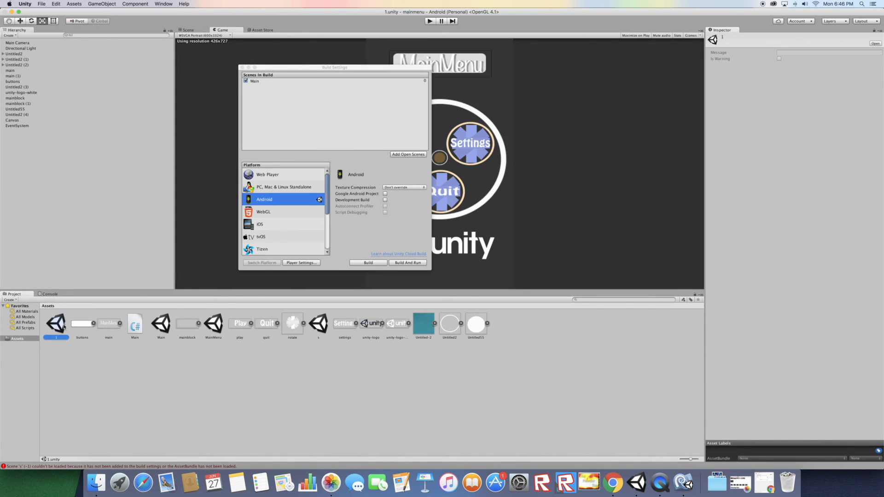
left_click(408, 154)
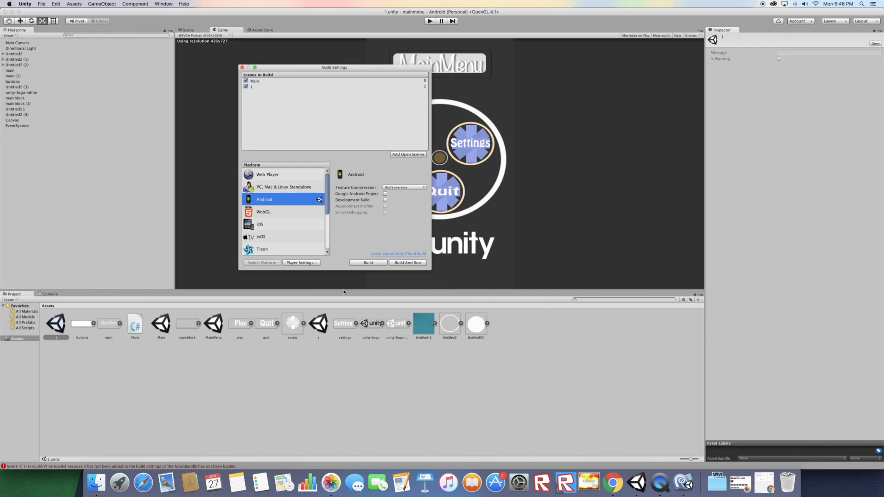
double_click(316, 332)
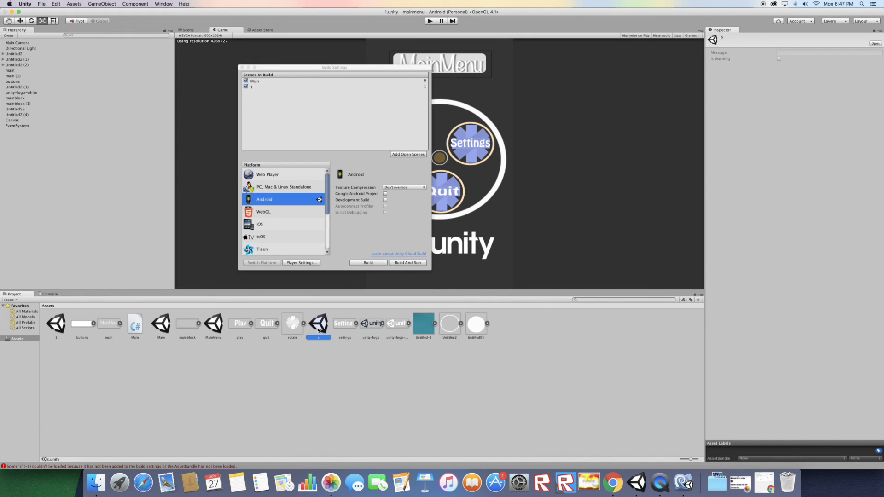
left_click(242, 68)
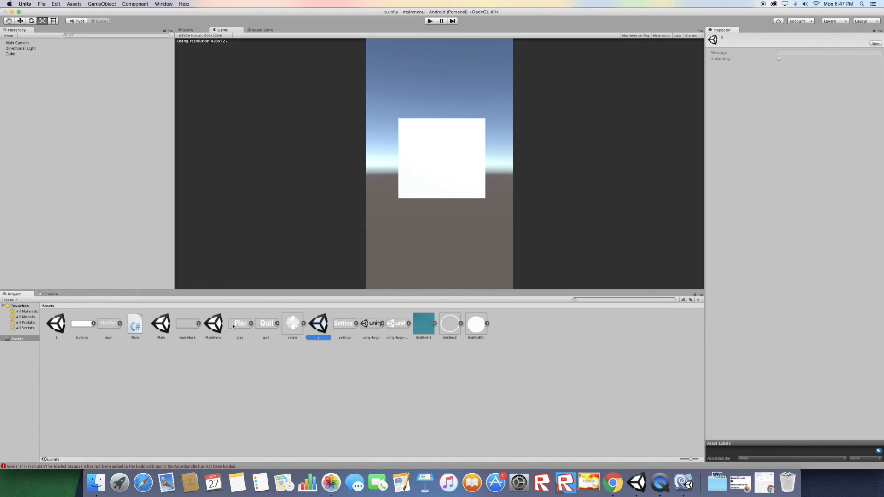
Step: Open the Main scene and test its Play and Settings buttons in separate play mode runs, stopping playback after each
double_click(161, 324)
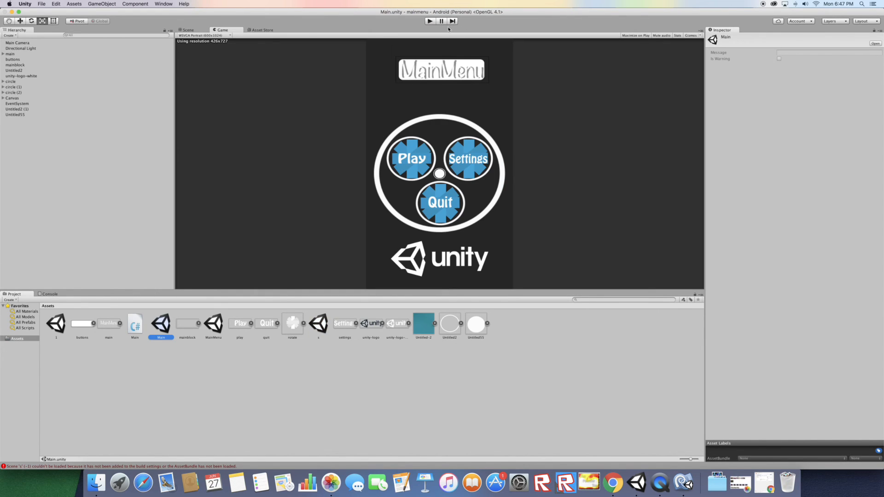
left_click(429, 21)
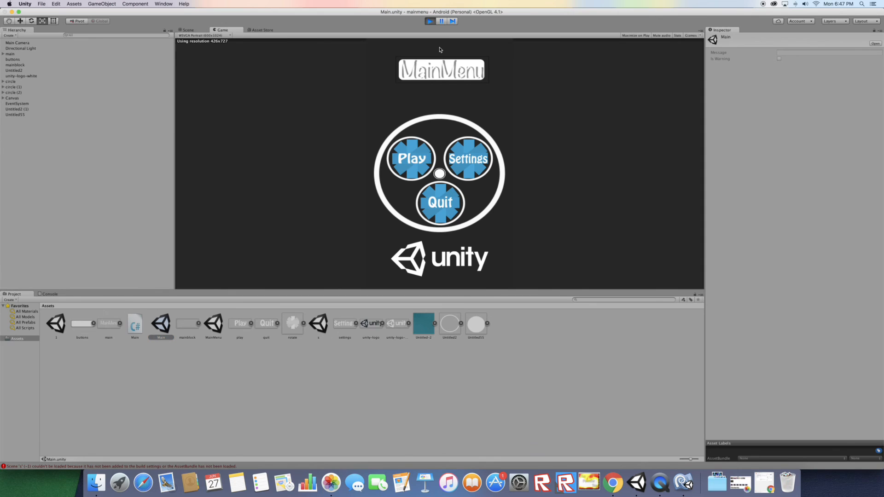
left_click(414, 160)
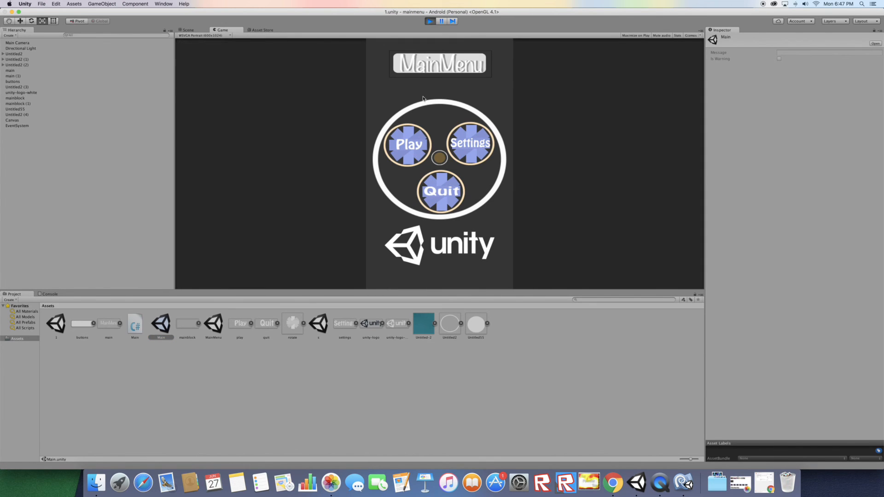
left_click(429, 21)
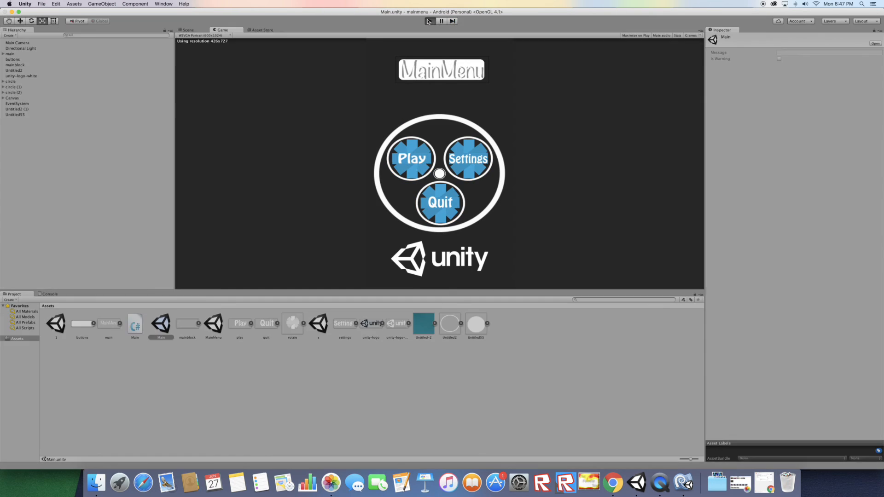
left_click(428, 21)
left_click(471, 161)
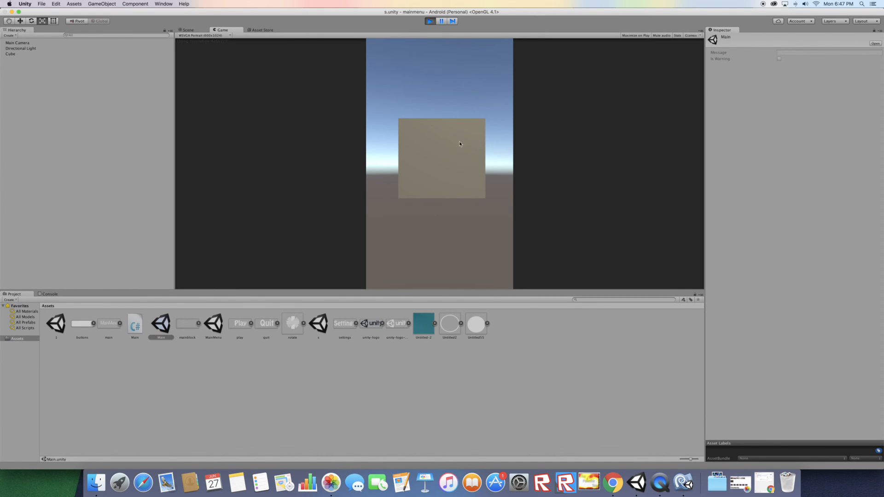
left_click(428, 21)
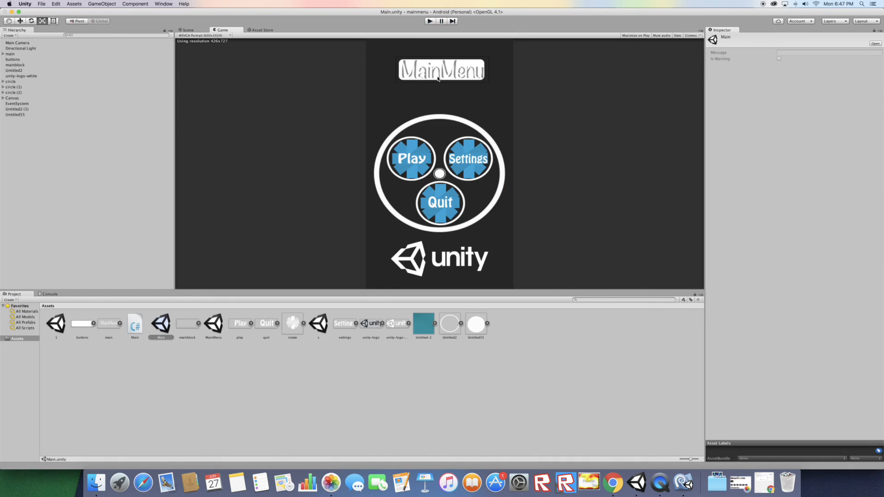